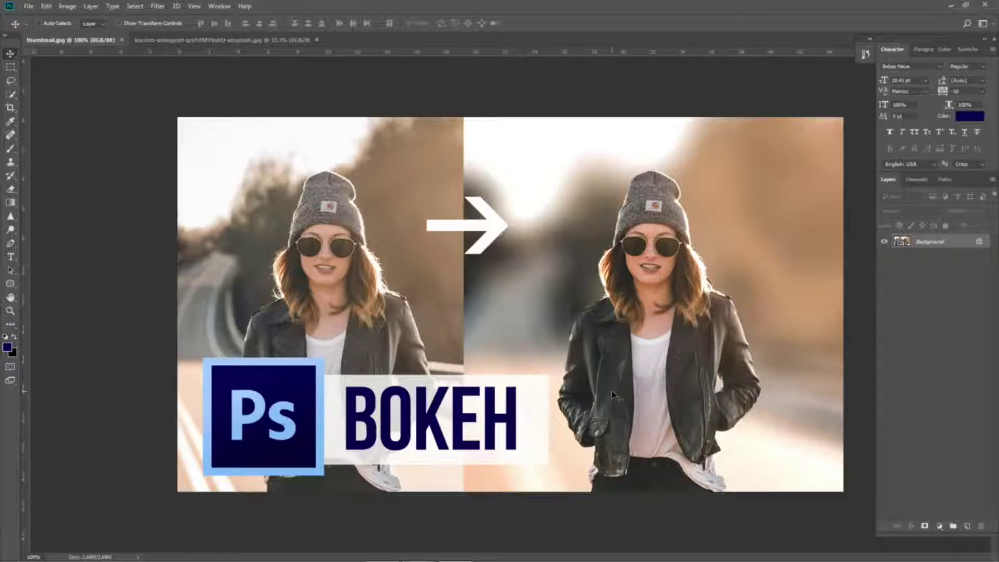
# Duplicate the background layer of the full portrait photo twice and rename the topmost copy subjek
pyautogui.hotkey('ctrl', 'Tab')
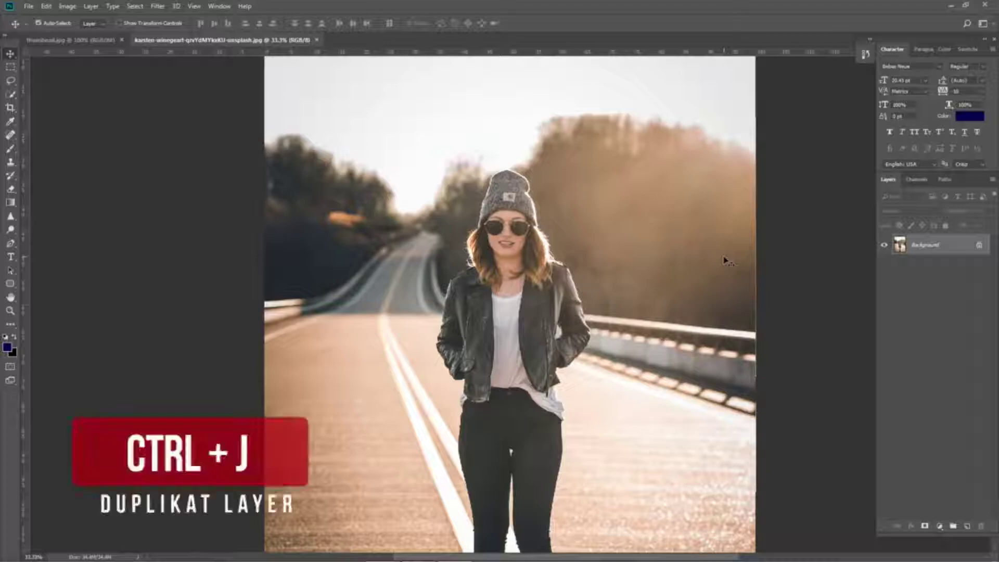
pyautogui.hotkey('ctrl', 'j')
pyautogui.hotkey('ctrl', 'j')
pyautogui.doubleClick(931, 244)
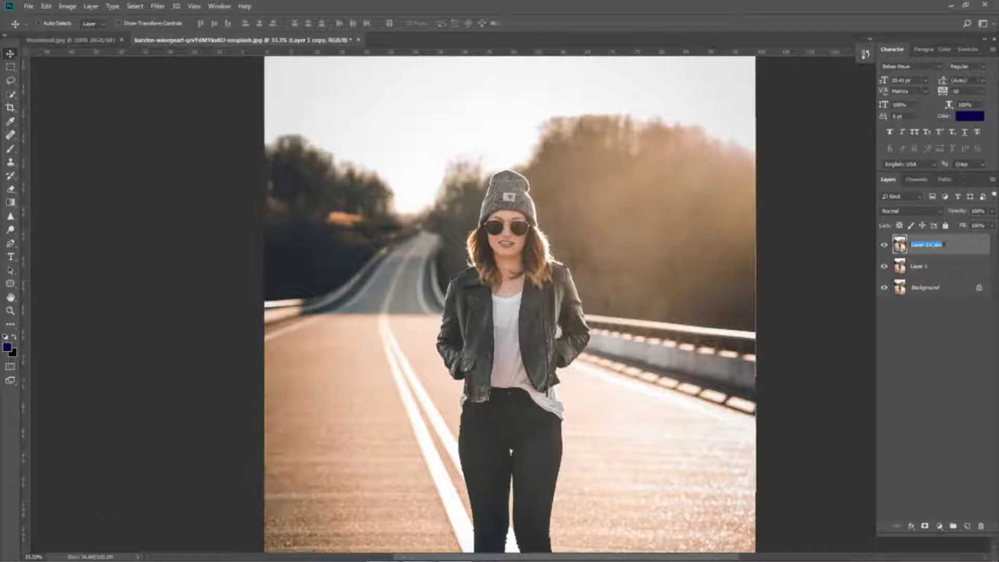
pyautogui.write('Kubjek')
pyautogui.press('Return')
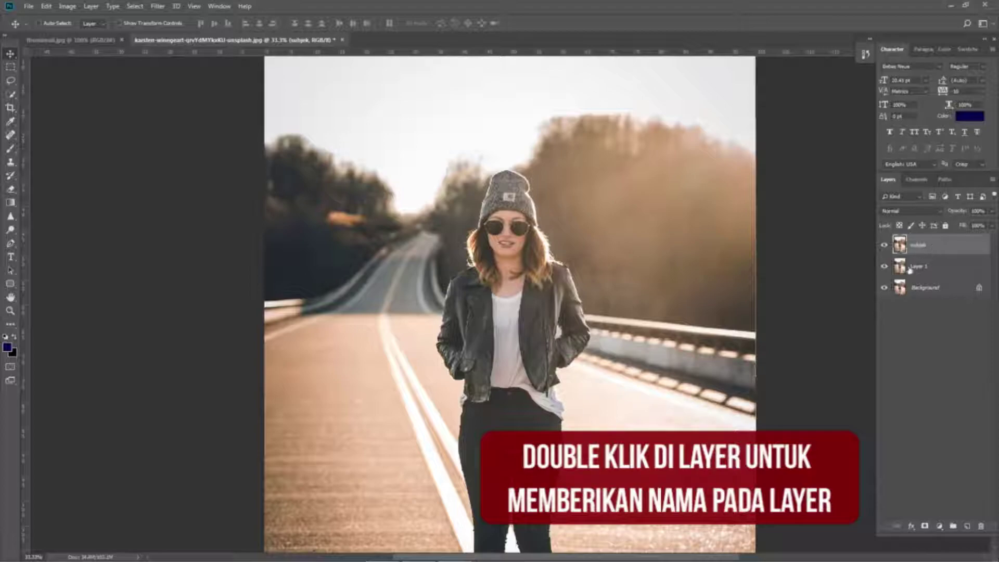
# Rename the middle layer background and convert the locked base layer into a normal layer named original image
pyautogui.doubleClick(915, 267)
pyautogui.write('background')
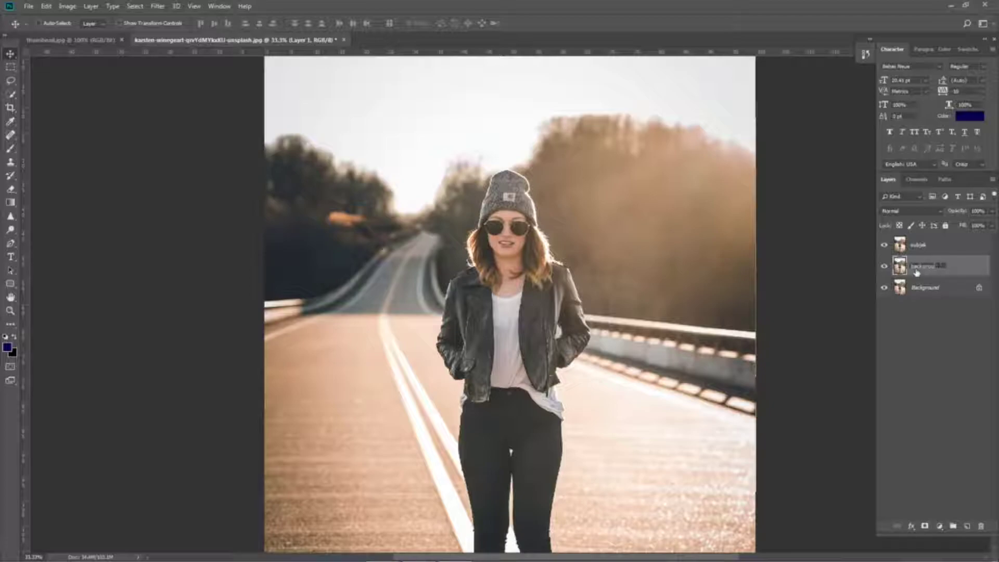
pyautogui.press('Return')
pyautogui.doubleClick(922, 289)
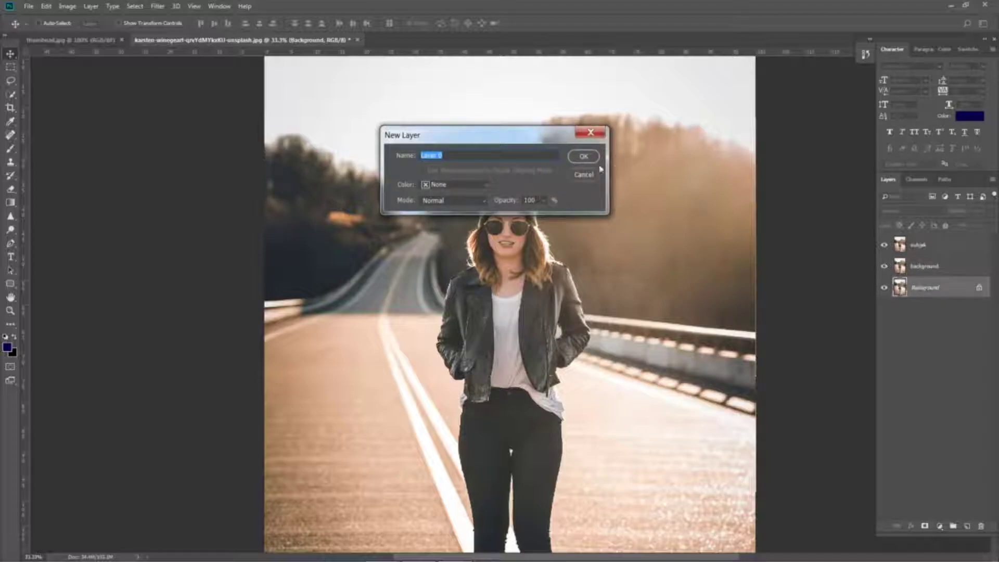
pyautogui.write('s')
pyautogui.write('riginal image')
pyautogui.press('Return')
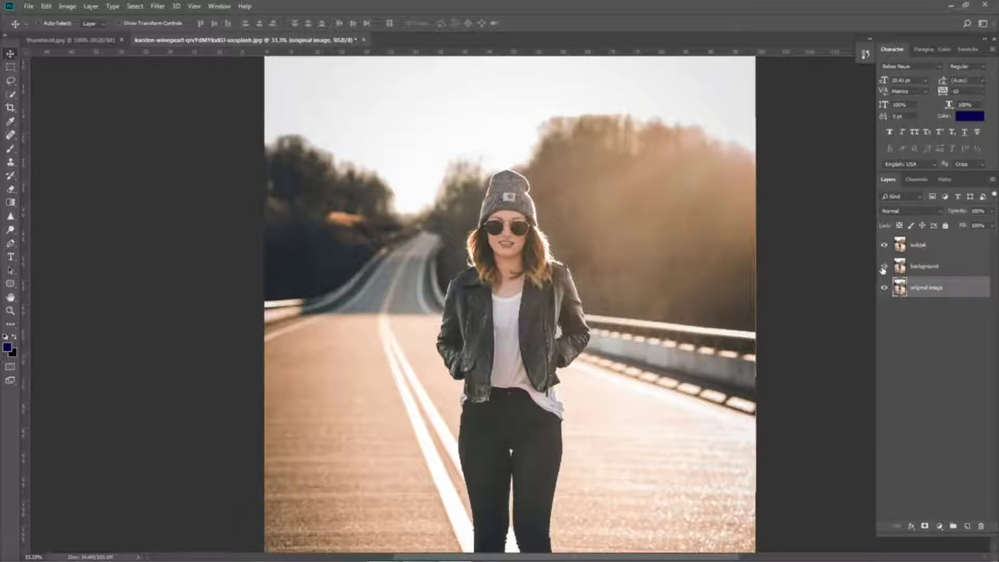
# Hide the background layer and automatically select the woman on the subjek layer with Select Subject
pyautogui.click(936, 249)
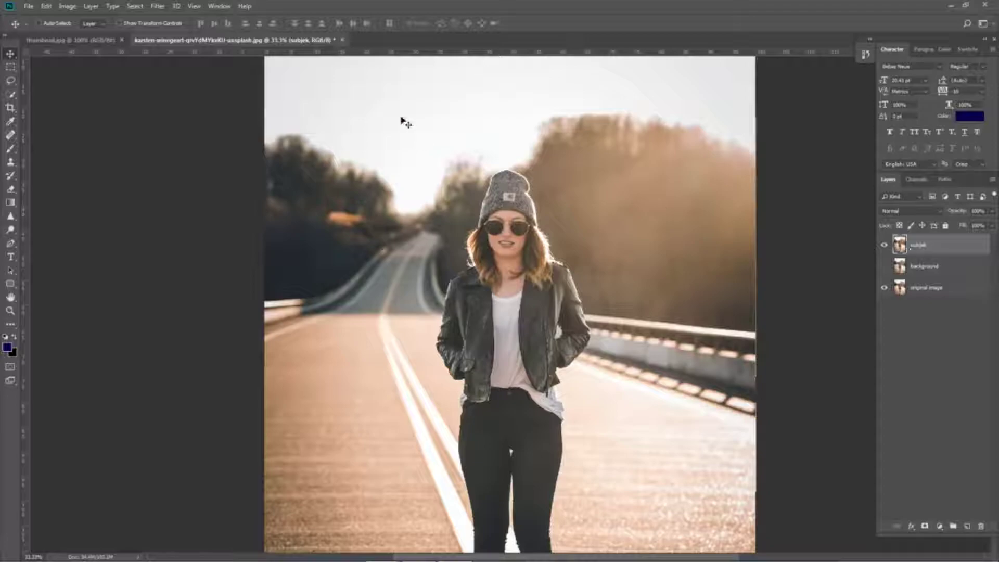
pyautogui.click(142, 7)
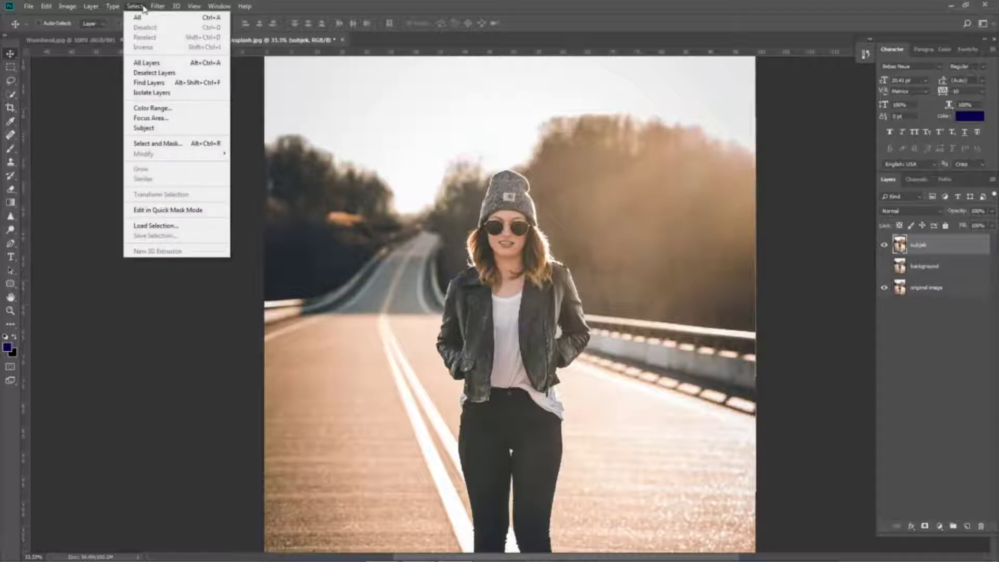
pyautogui.click(167, 128)
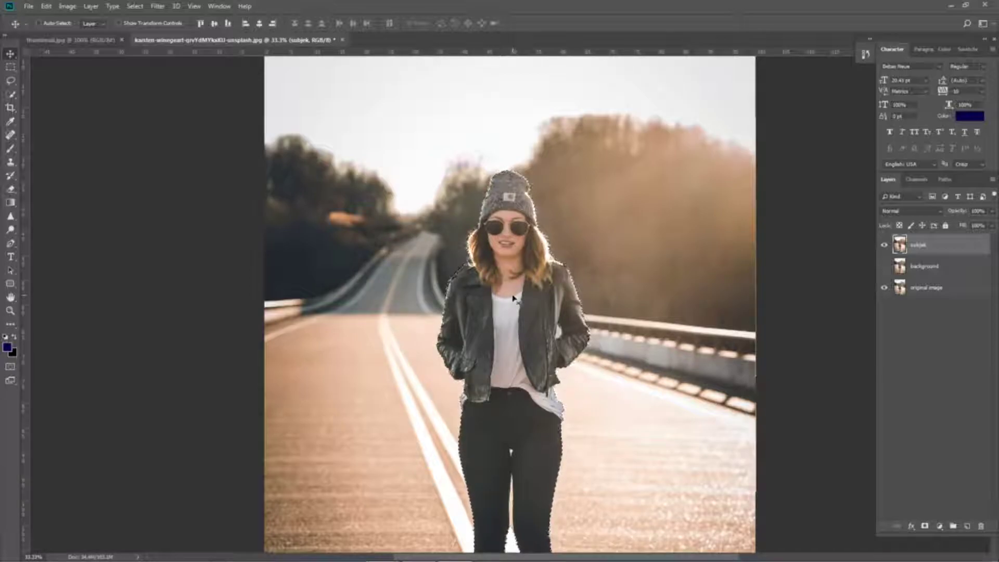
# Expand the selection around the woman slightly outward using the Expand Selection command's preset pixel amount
pyautogui.scroll(2, 513, 297)
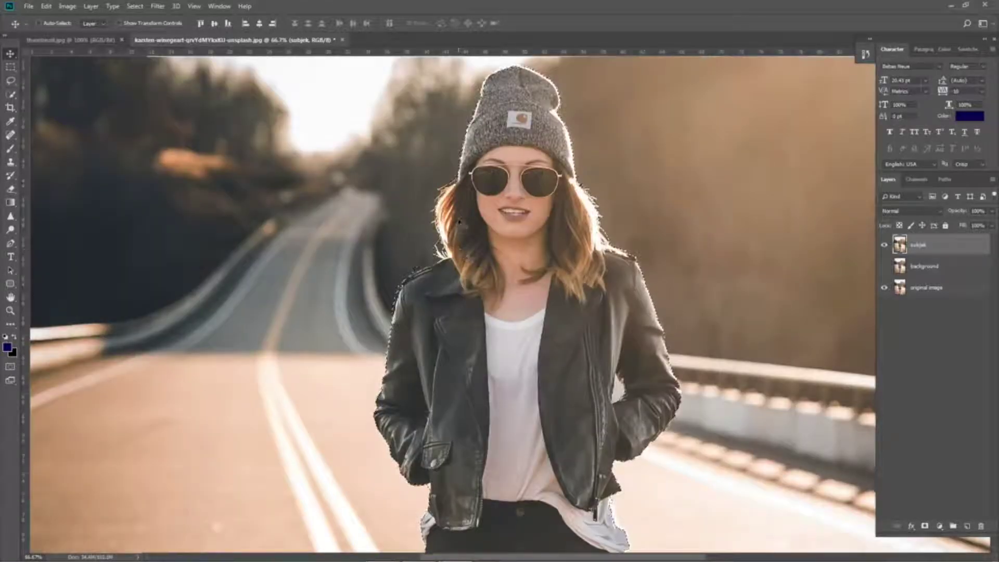
pyautogui.click(135, 6)
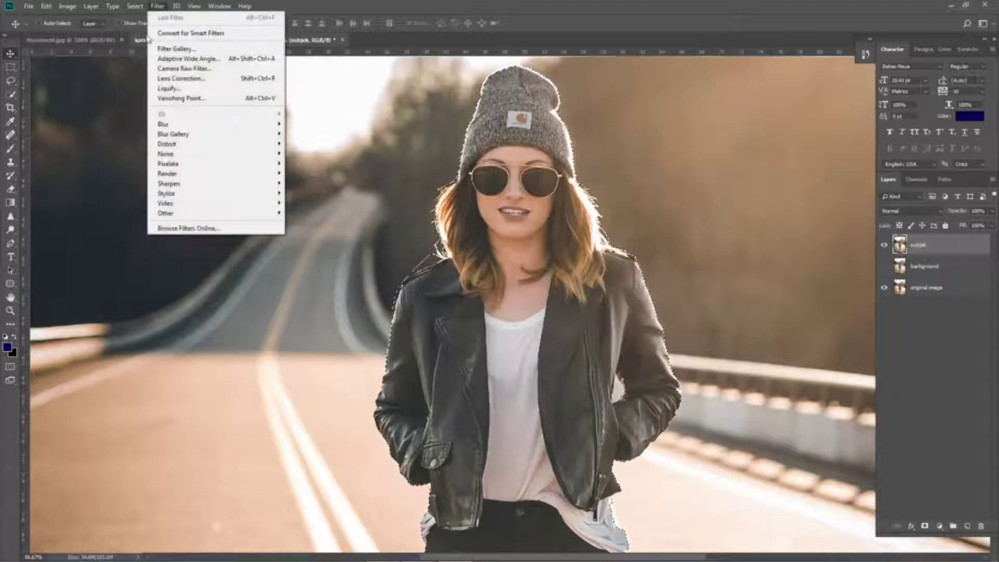
pyautogui.moveTo(151, 154)
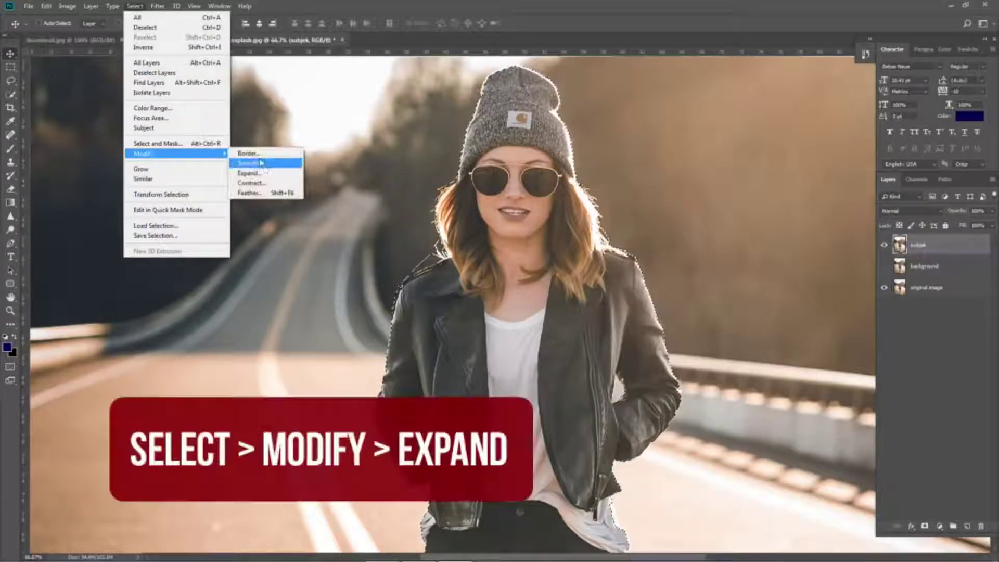
pyautogui.click(265, 174)
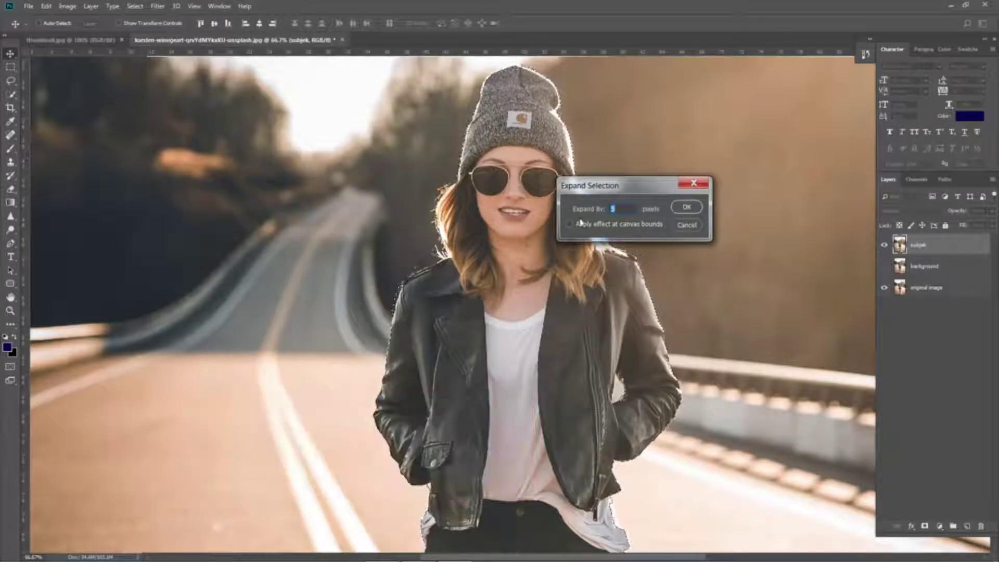
pyautogui.click(685, 207)
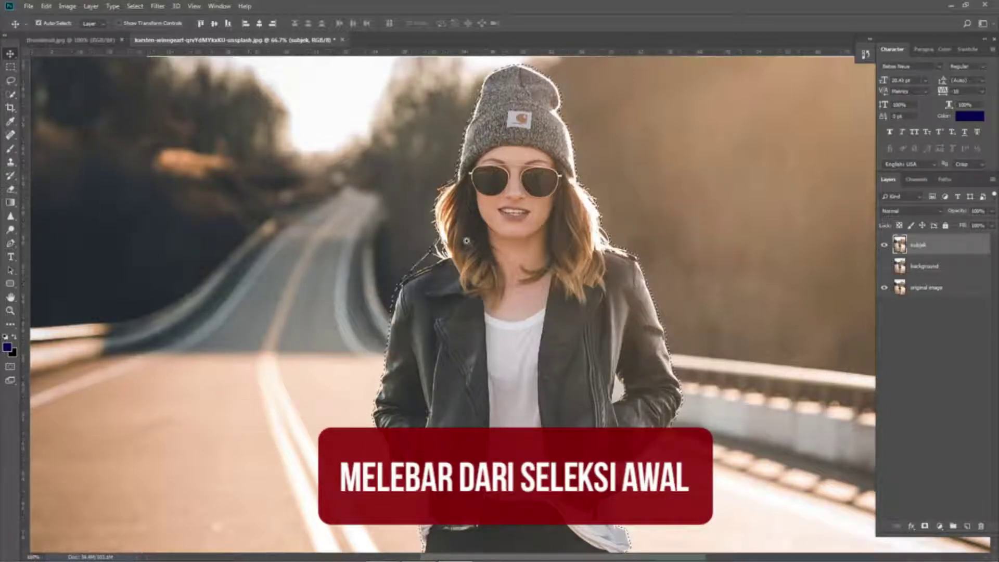
# Expand the selection two more times by the same preset amount, keeping a margin around hair and jacket
pyautogui.scroll(2, 458, 237)
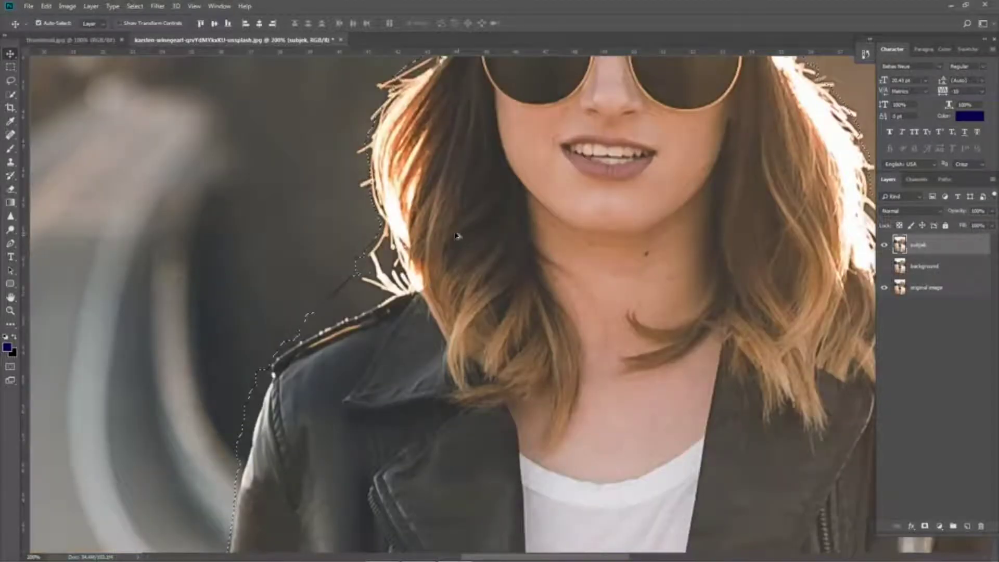
pyautogui.click(135, 6)
pyautogui.moveTo(177, 154)
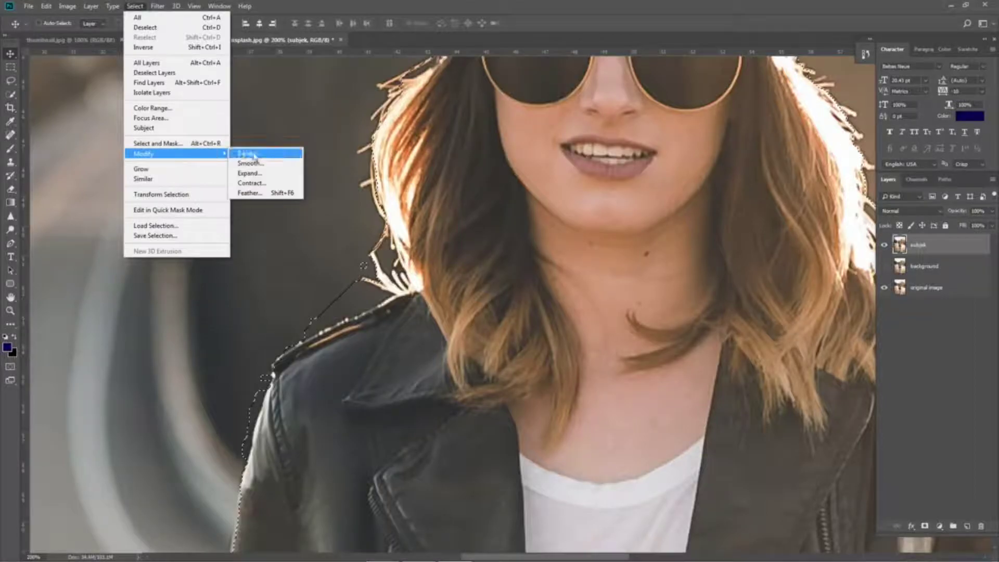
pyautogui.click(267, 173)
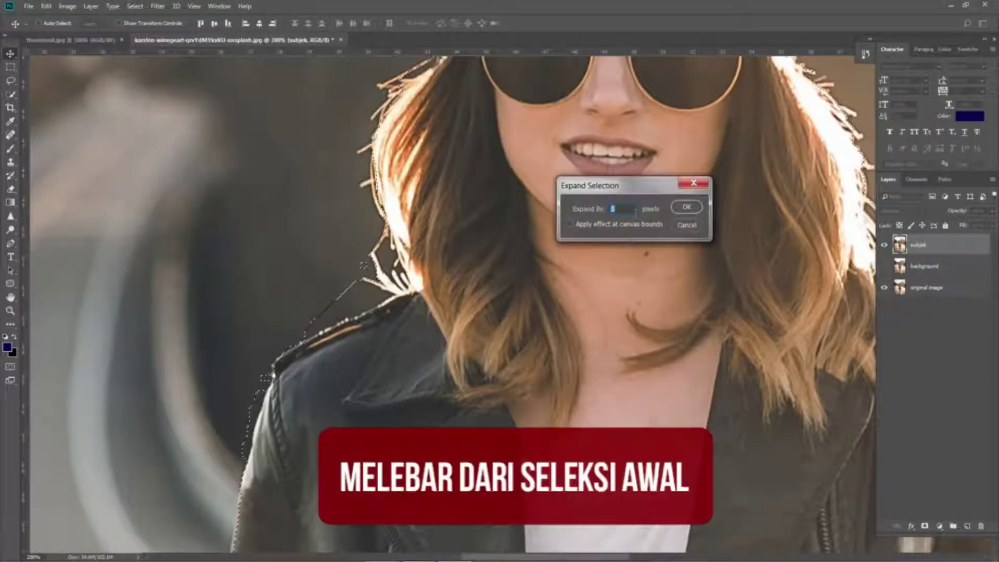
pyautogui.click(695, 210)
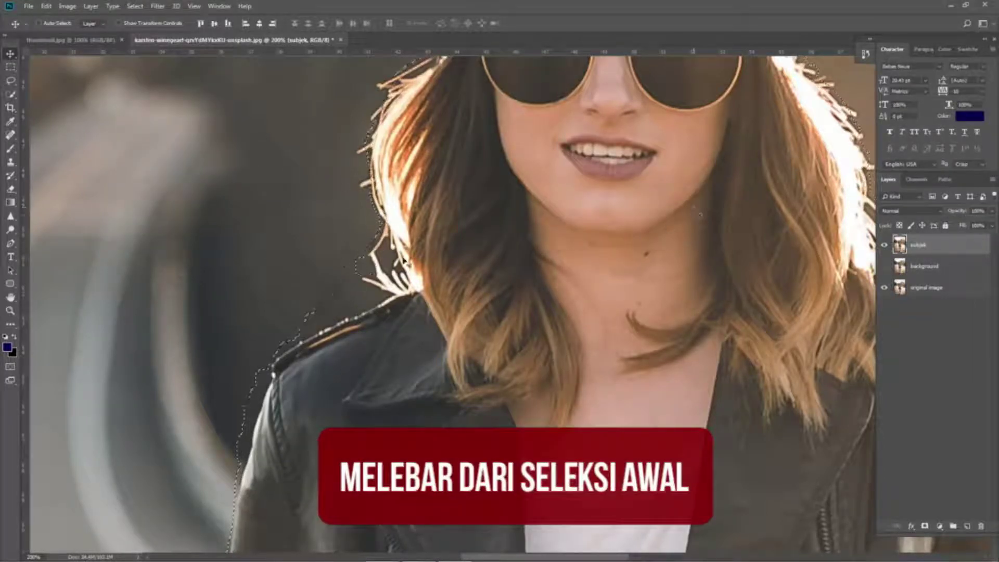
pyautogui.click(135, 6)
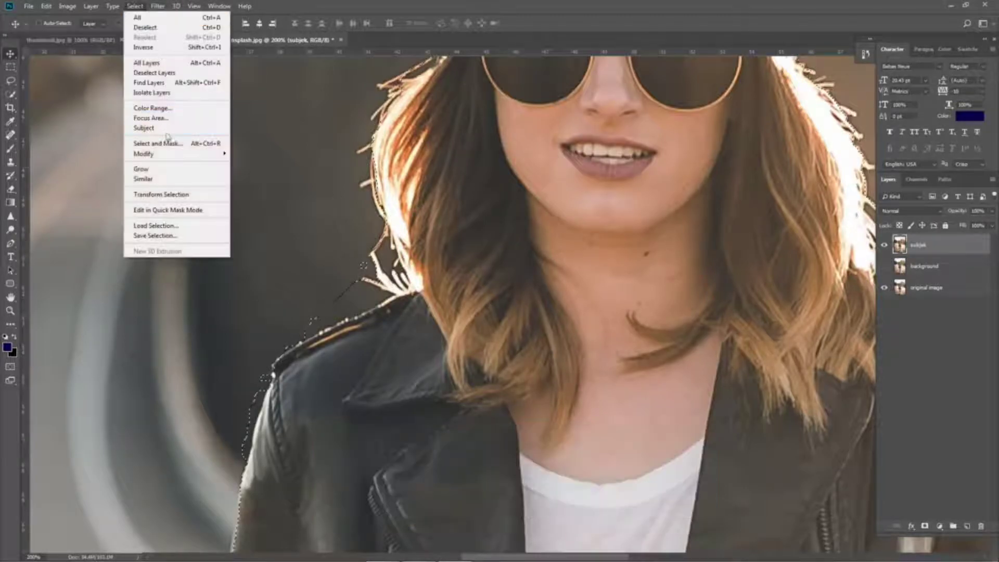
pyautogui.moveTo(173, 153)
pyautogui.click(252, 173)
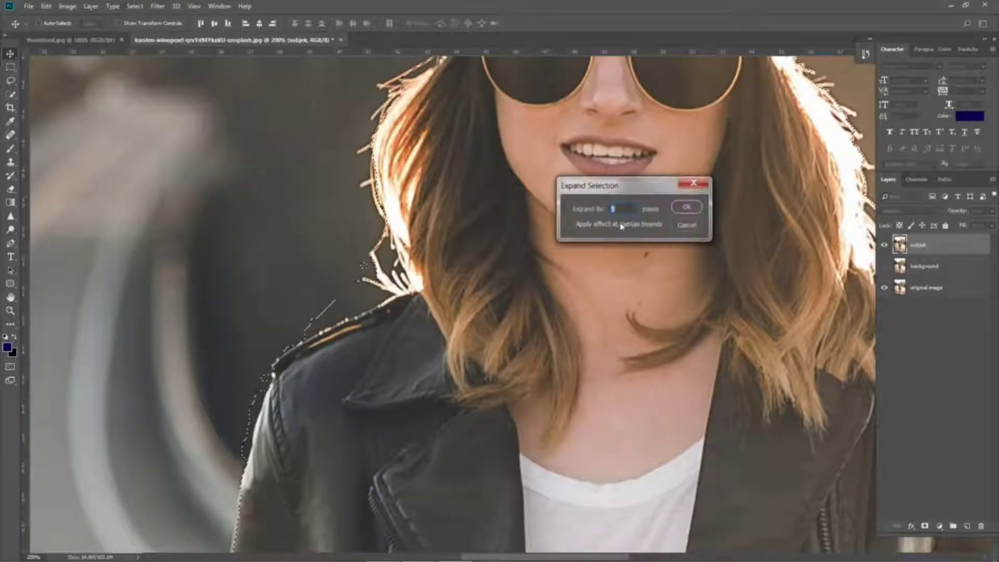
pyautogui.click(676, 207)
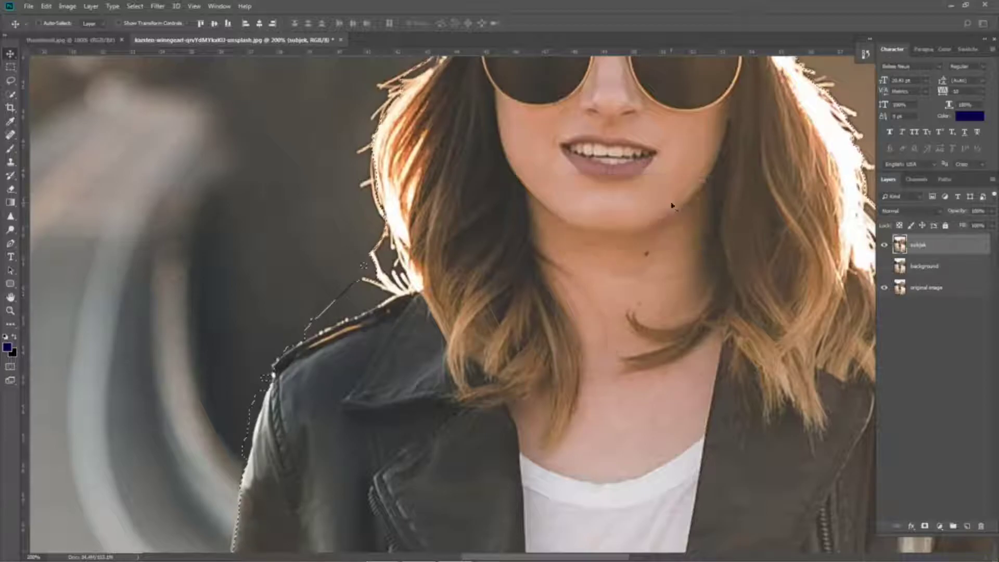
# Add a layer mask to the subjek layer from the expanded selection of the woman
pyautogui.keyDown('ctrl'); pyautogui.keyDown('alt'); pyautogui.click(560, 215); pyautogui.keyUp('alt'); pyautogui.keyUp('ctrl')
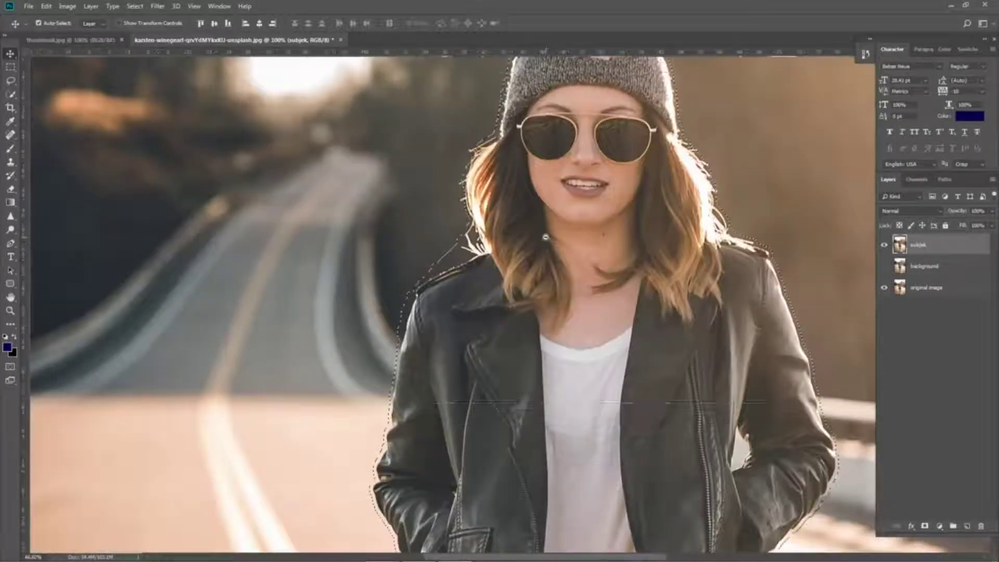
pyautogui.keyDown('ctrl'); pyautogui.keyDown('alt'); pyautogui.click(545, 234); pyautogui.keyUp('alt'); pyautogui.keyUp('ctrl')
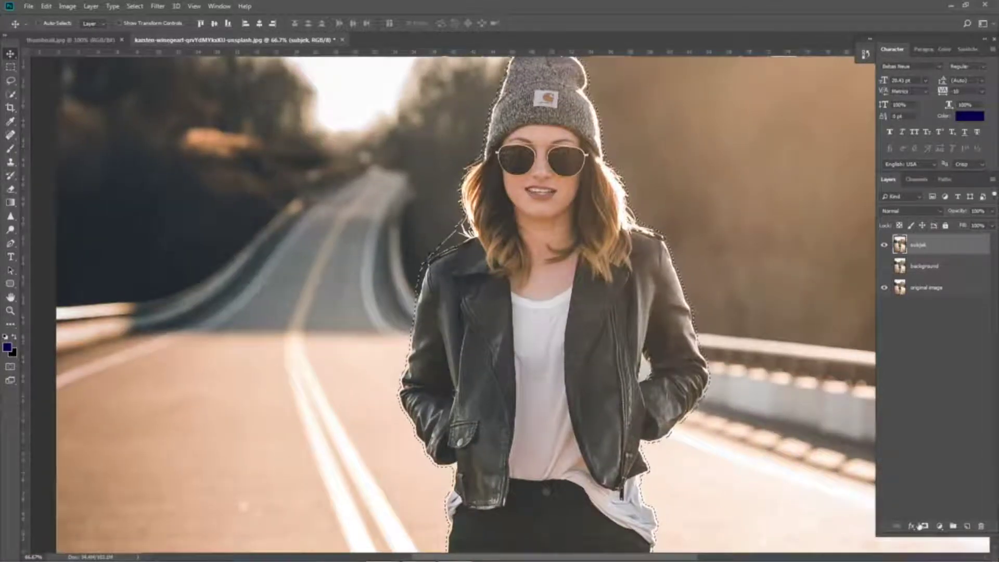
pyautogui.click(926, 527)
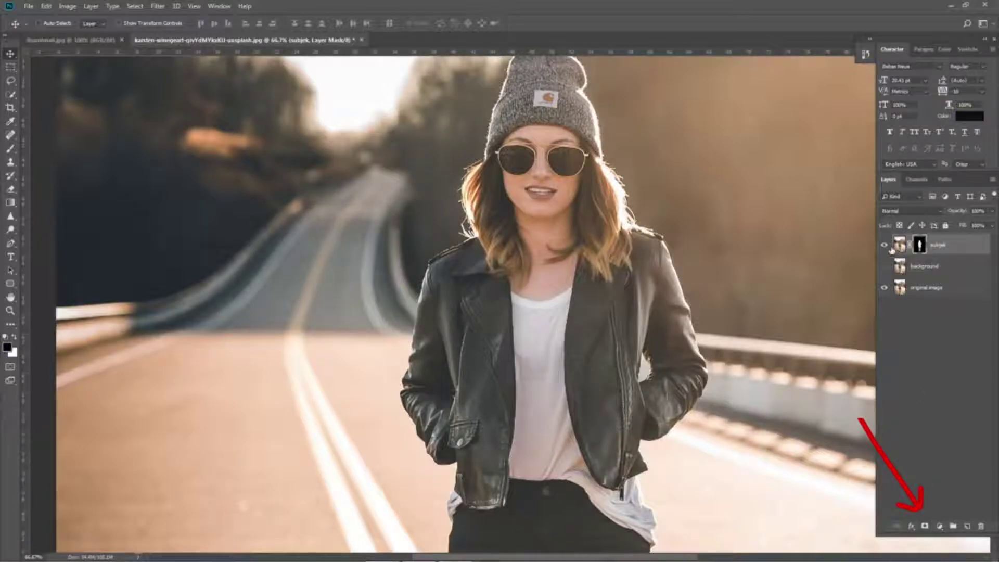
# Hide the original image layer to check the cutout and make the background layer visible again
pyautogui.click(884, 287)
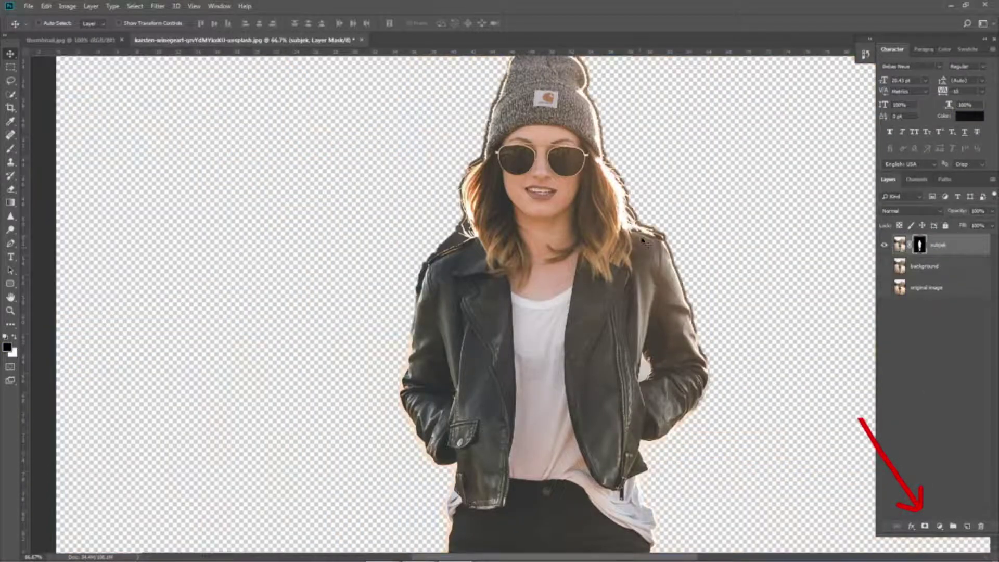
pyautogui.scroll(-1, 639, 249)
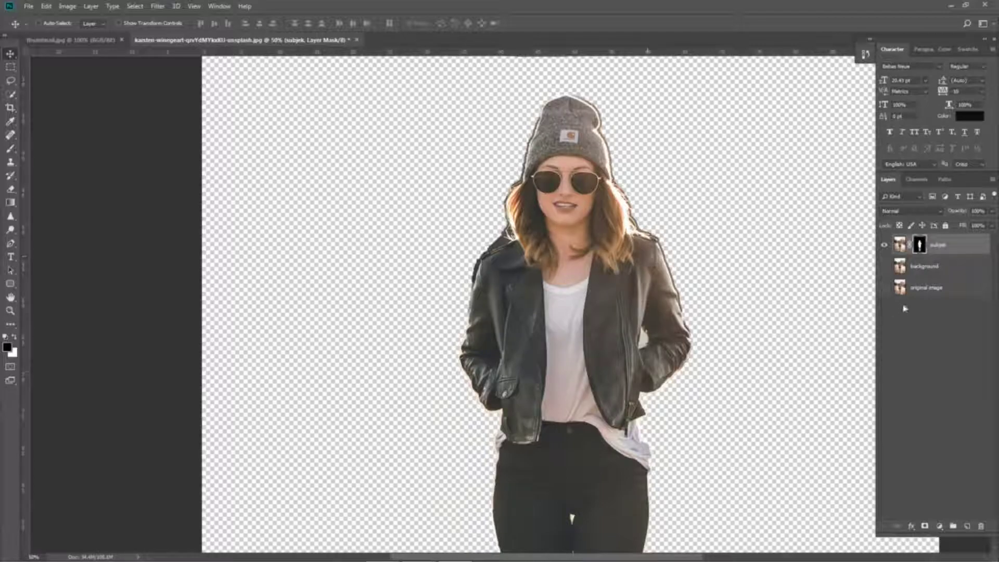
pyautogui.click(884, 266)
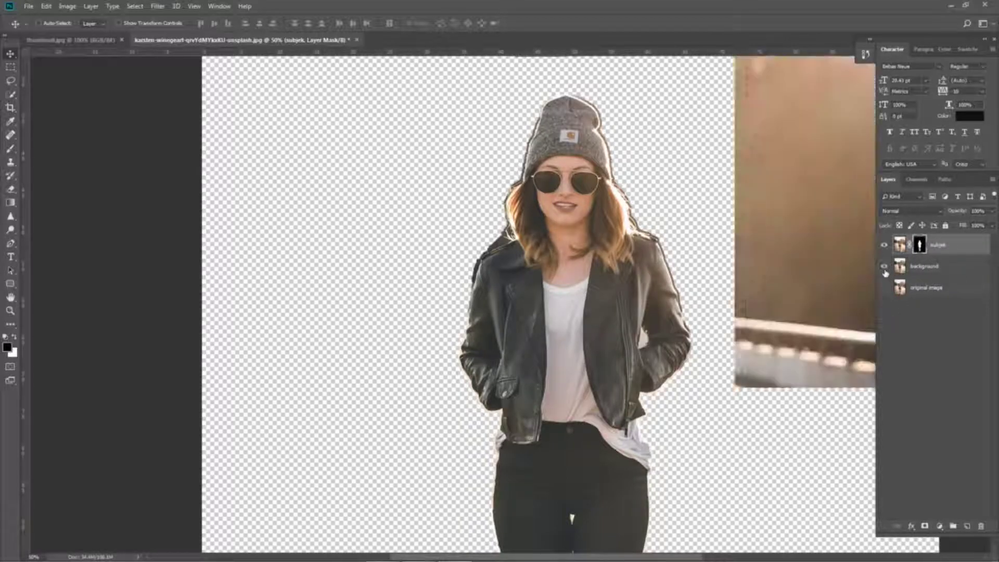
pyautogui.click(885, 287)
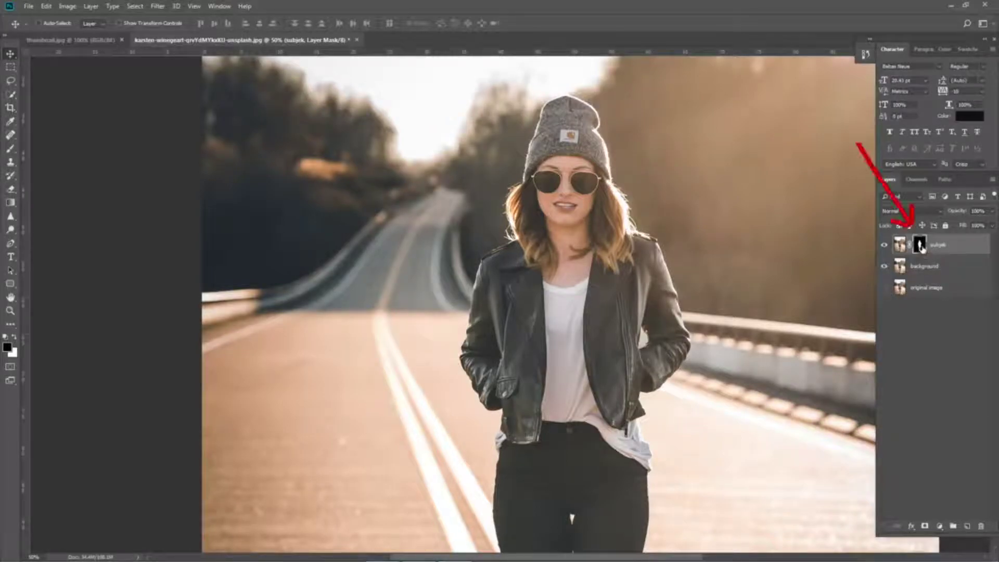
# Load the subjek layer mask as a selection, make the background layer active, and hide the subjek layer
pyautogui.keyDown('ctrl'); pyautogui.click(922, 248); pyautogui.keyUp('ctrl')
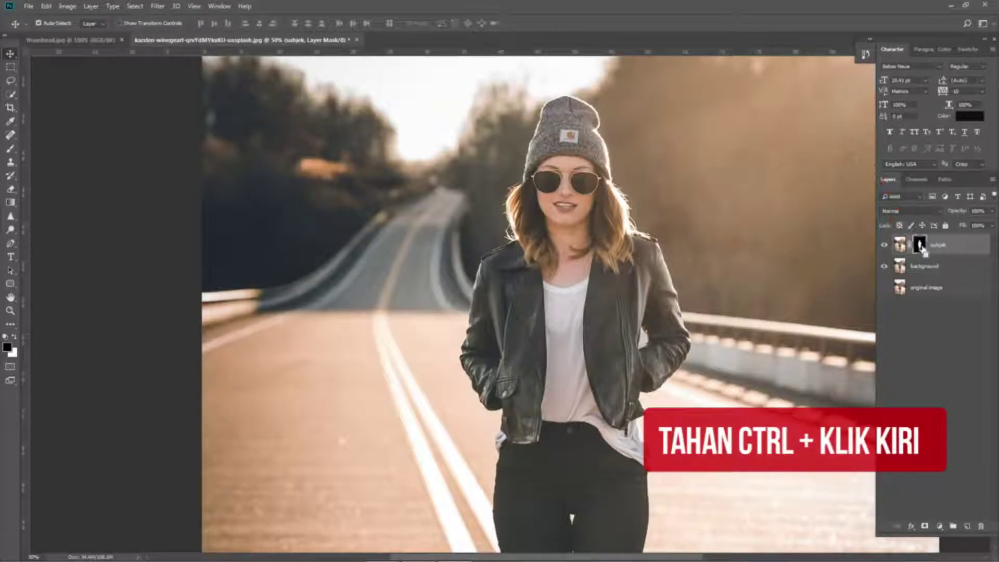
pyautogui.keyDown('ctrl'); pyautogui.click(921, 249); pyautogui.keyUp('ctrl')
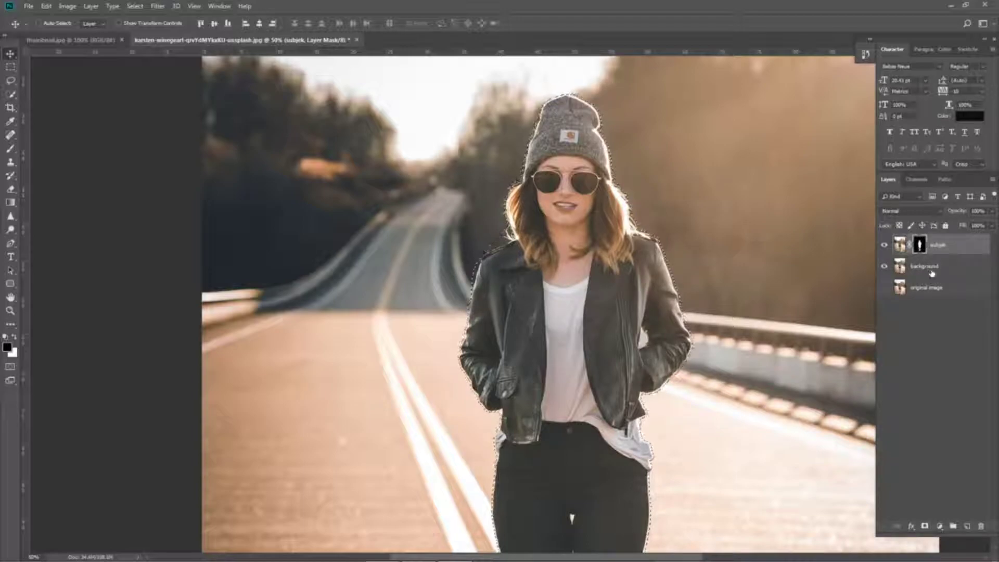
pyautogui.click(932, 272)
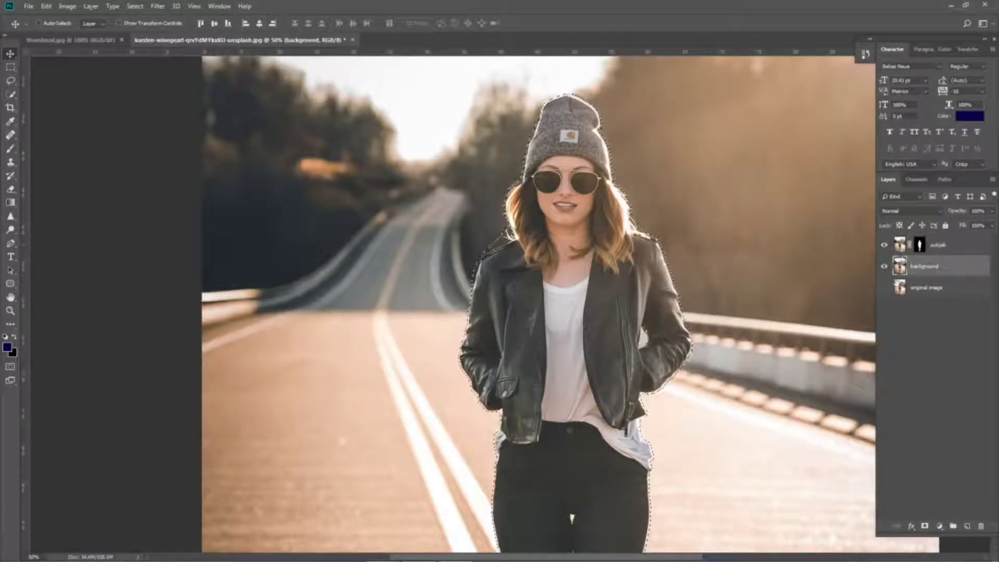
pyautogui.click(884, 245)
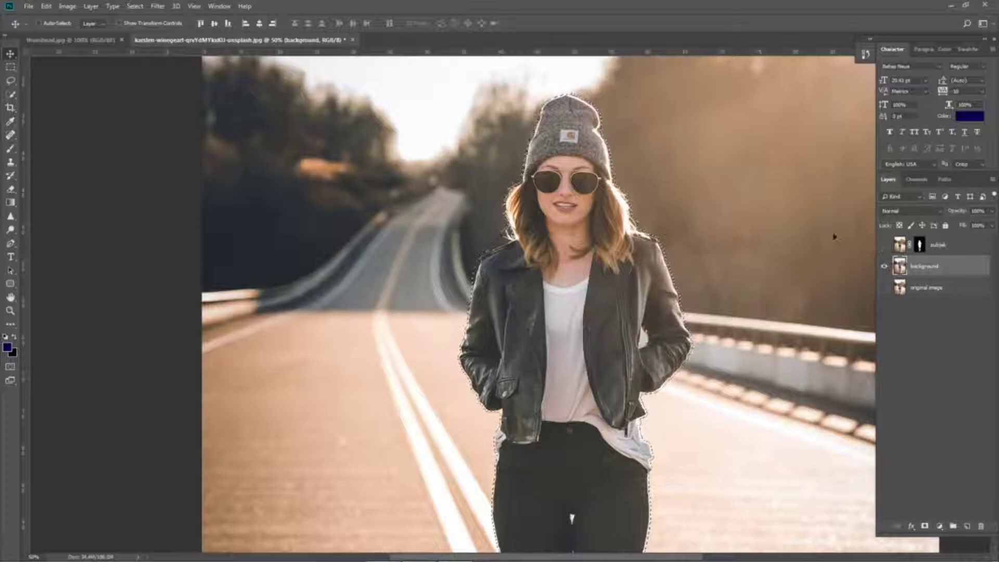
# Replace the selected woman on the background layer with a Content-Aware fill and clear the selection
pyautogui.click(67, 6)
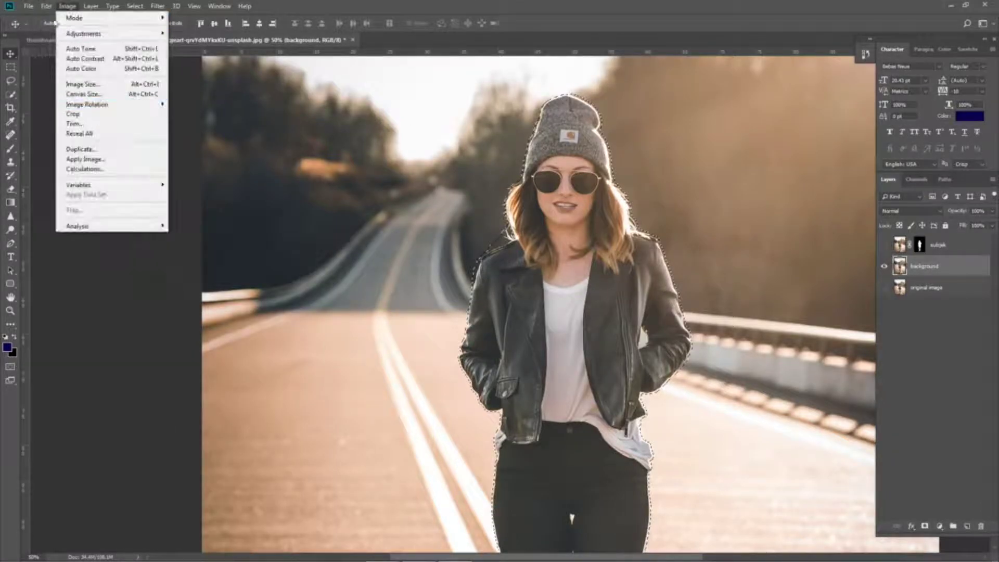
pyautogui.moveTo(47, 6)
pyautogui.click(74, 167)
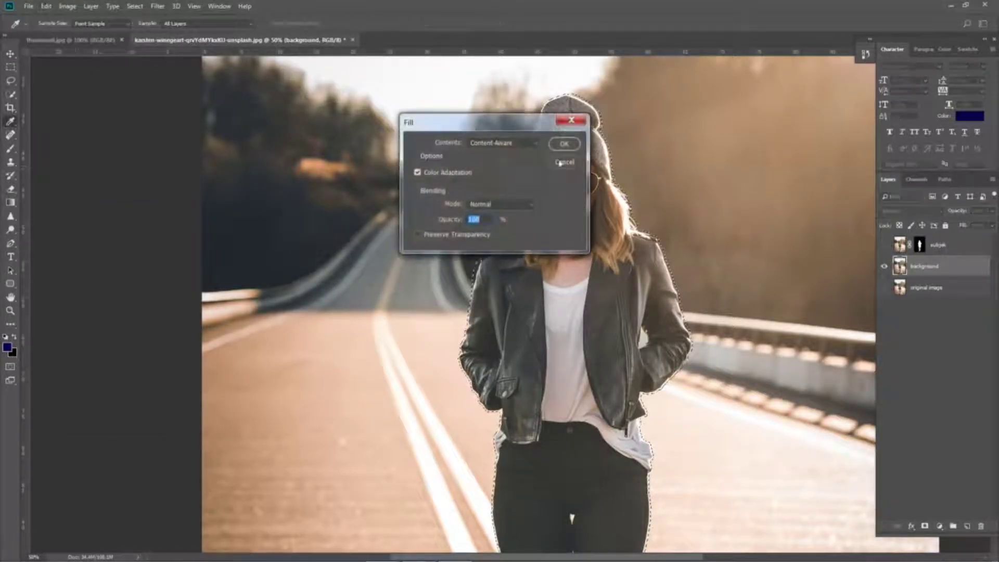
pyautogui.click(533, 143)
pyautogui.click(523, 144)
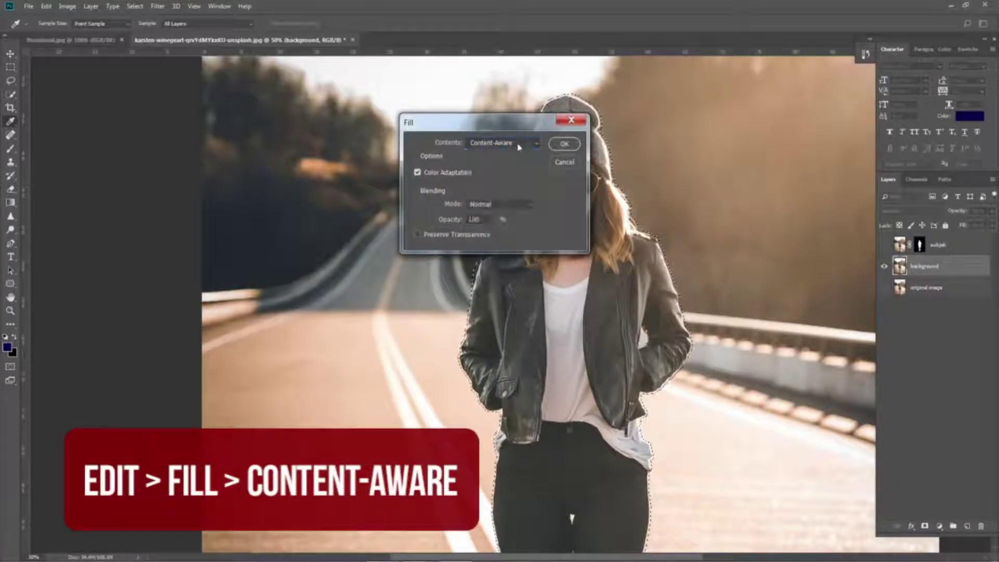
pyautogui.click(564, 144)
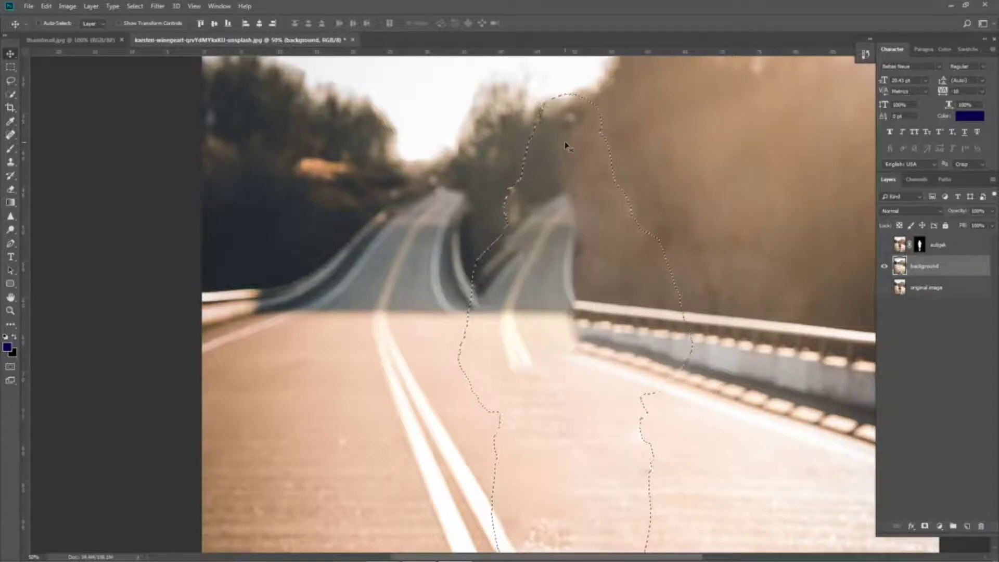
pyautogui.hotkey('ctrl', 'd')
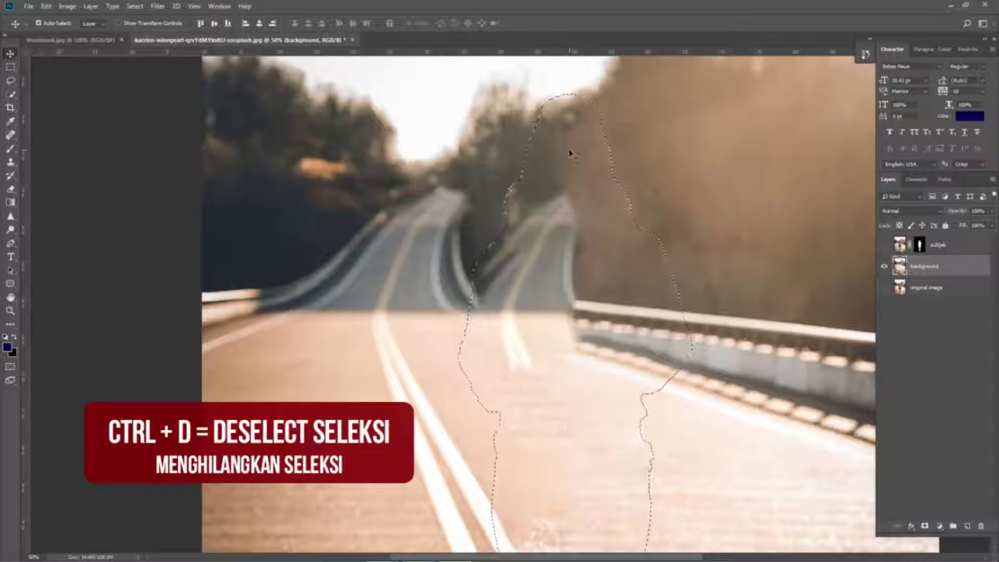
# Remove the leftover outline traces in the brown trees of the background layer with the Spot Healing Brush
pyautogui.scroll(-1, 599, 177)
pyautogui.scroll(2, 632, 208)
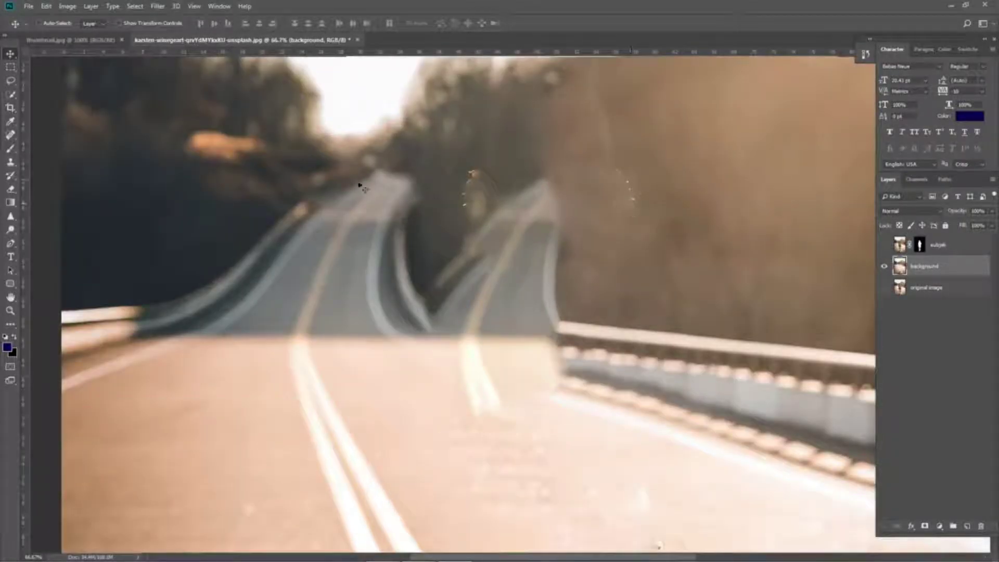
pyautogui.click(11, 136)
pyautogui.rightClick(12, 137)
pyautogui.click(50, 137)
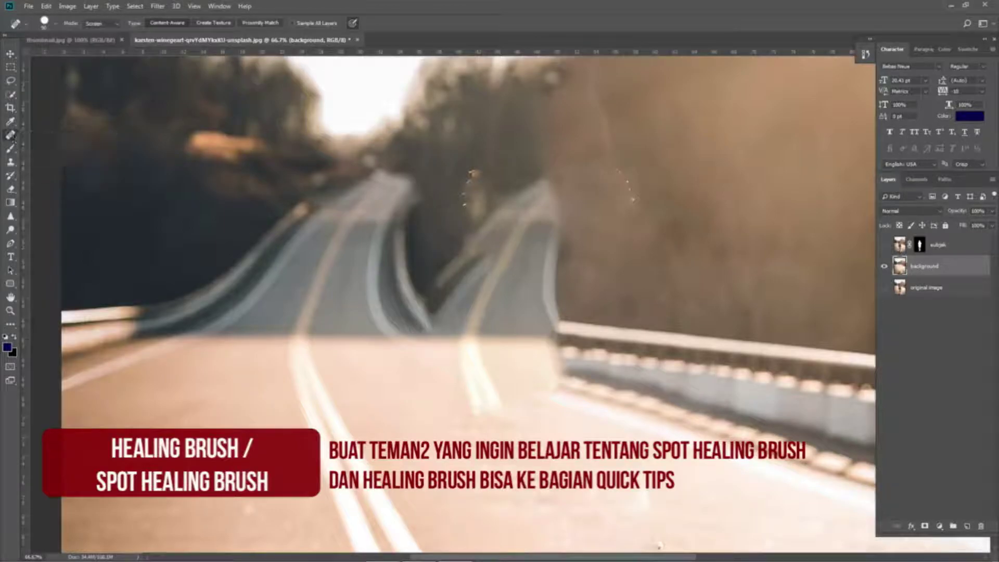
pyautogui.rightClick(27, 136)
pyautogui.click(50, 136)
pyautogui.moveTo(644, 151)
pyautogui.mouseDown()
pyautogui.moveTo(617, 196)
pyautogui.moveTo(631, 246)
pyautogui.mouseUp()
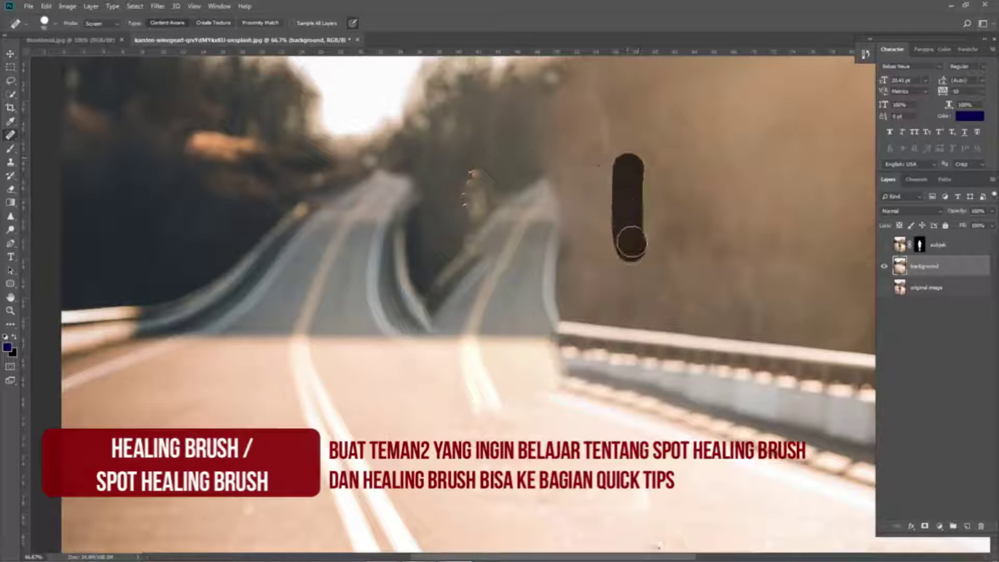
pyautogui.moveTo(633, 158); pyautogui.dragTo(628, 228)
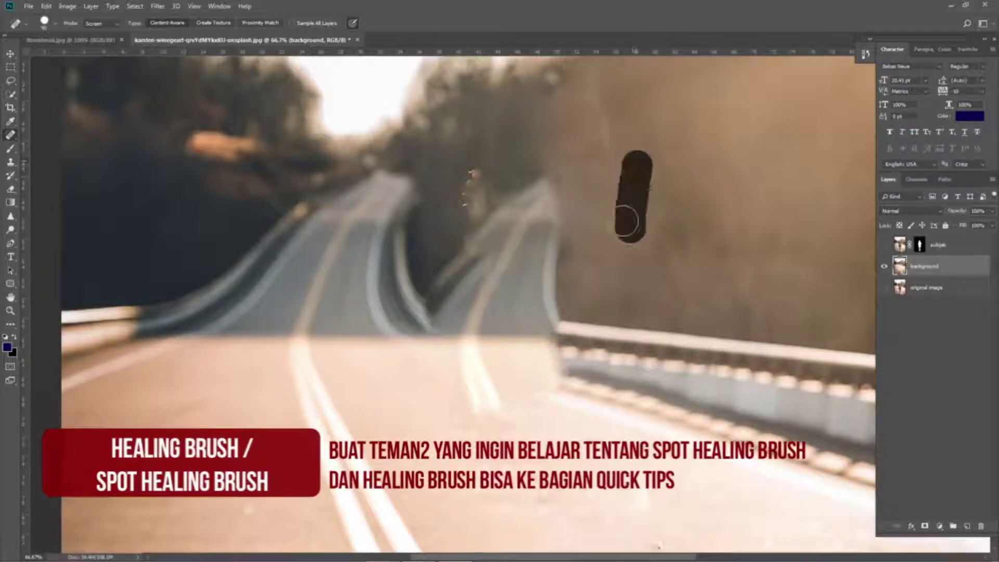
# Heal the leftover light specks in the dark trees between the two roads
pyautogui.moveTo(484, 153); pyautogui.dragTo(464, 210)
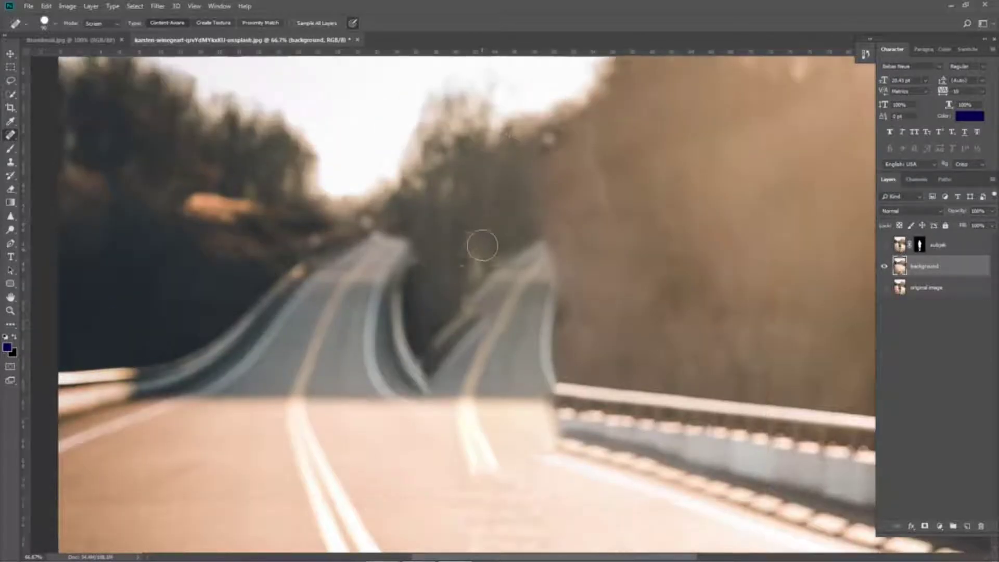
pyautogui.moveTo(458, 281)
pyautogui.mouseDown()
pyautogui.moveTo(478, 216)
pyautogui.moveTo(459, 268)
pyautogui.mouseUp()
pyautogui.moveTo(521, 116)
pyautogui.mouseDown()
pyautogui.moveTo(508, 154)
pyautogui.moveTo(487, 153)
pyautogui.mouseUp()
# Heal the leftover marks on the road surface where the woman's outline was
pyautogui.moveTo(574, 319); pyautogui.dragTo(575, 132)
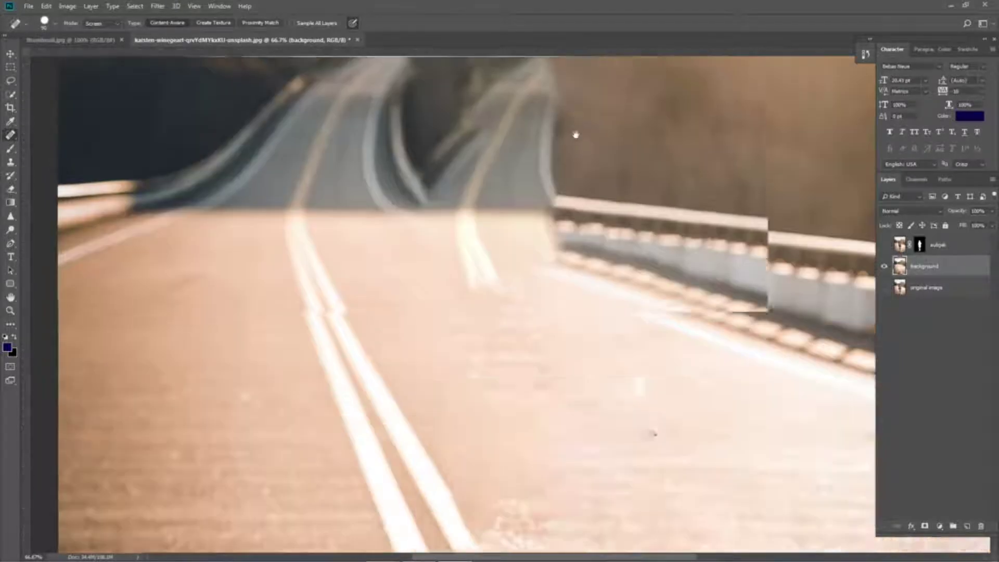
pyautogui.moveTo(655, 361); pyautogui.dragTo(634, 419)
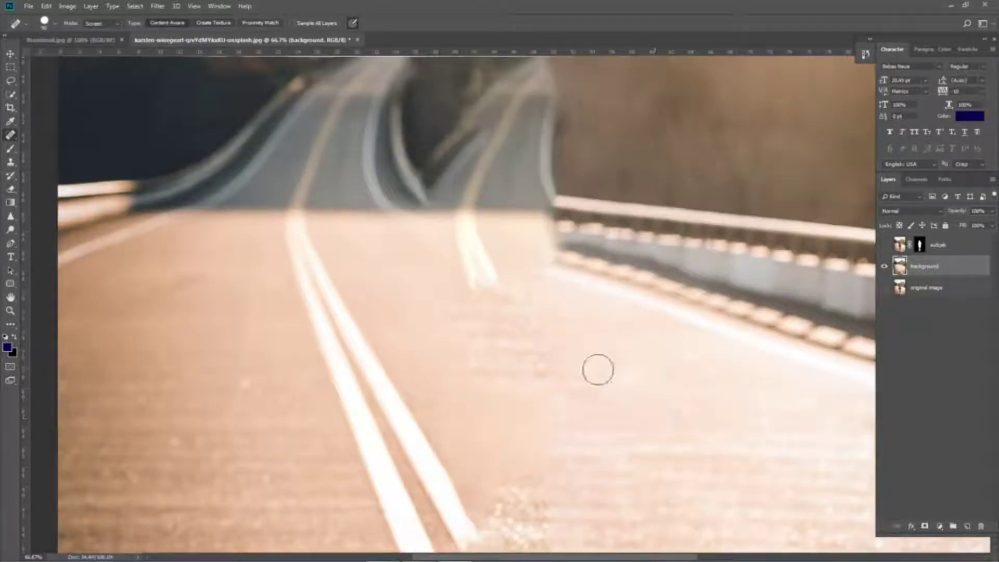
pyautogui.moveTo(672, 220); pyautogui.dragTo(646, 319)
pyautogui.moveTo(706, 243); pyautogui.dragTo(590, 273)
pyautogui.moveTo(673, 222); pyautogui.dragTo(607, 251)
pyautogui.moveTo(664, 195); pyautogui.dragTo(598, 236)
pyautogui.moveTo(615, 166); pyautogui.dragTo(579, 197)
pyautogui.moveTo(612, 126)
pyautogui.mouseDown()
pyautogui.moveTo(571, 280)
pyautogui.moveTo(514, 334)
pyautogui.mouseUp()
pyautogui.moveTo(537, 248)
pyautogui.mouseDown()
pyautogui.moveTo(516, 279)
pyautogui.moveTo(520, 206)
pyautogui.mouseUp()
pyautogui.moveTo(429, 515)
pyautogui.mouseDown()
pyautogui.moveTo(473, 372)
pyautogui.moveTo(497, 343)
pyautogui.mouseUp()
pyautogui.keyDown('alt'); pyautogui.click(566, 404); pyautogui.keyUp('alt')
pyautogui.moveTo(601, 309); pyautogui.dragTo(502, 403)
# Show the subjek layer above the cleaned background and make its layer mask active
pyautogui.keyDown('alt'); pyautogui.click(546, 256); pyautogui.keyUp('alt')
pyautogui.moveTo(550, 188); pyautogui.dragTo(554, 224)
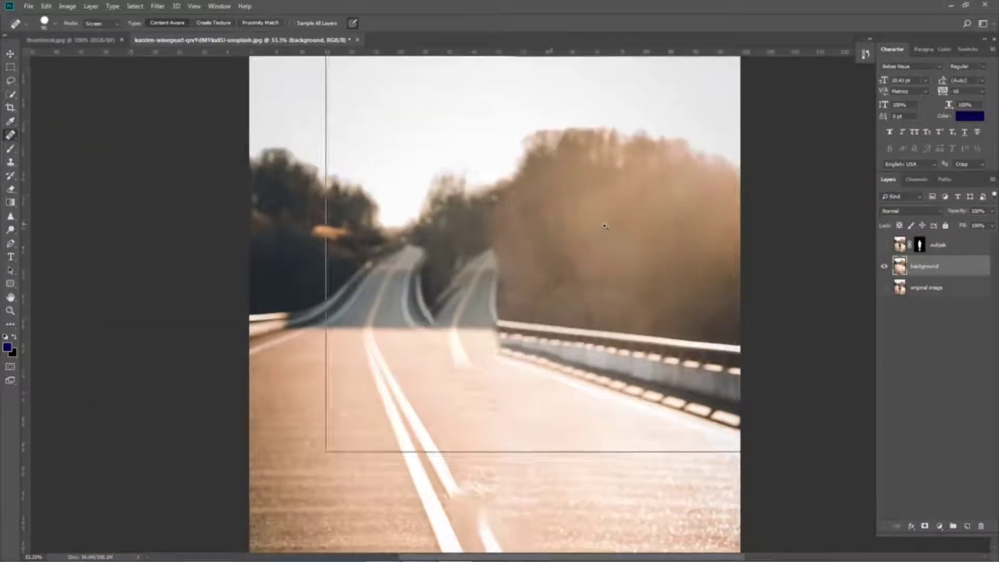
pyautogui.keyDown('ctrl'); pyautogui.click(554, 224); pyautogui.keyUp('ctrl')
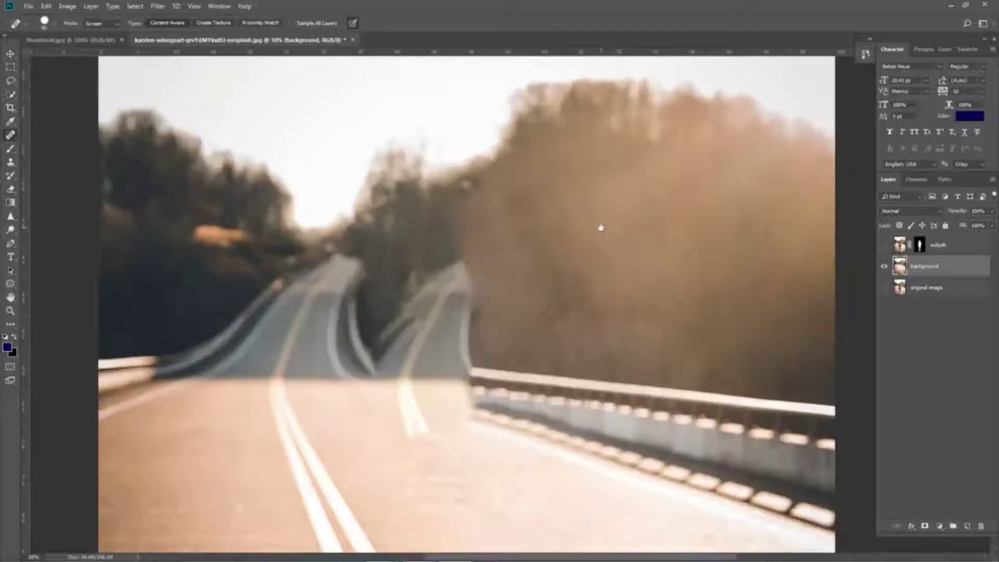
pyautogui.click(884, 246)
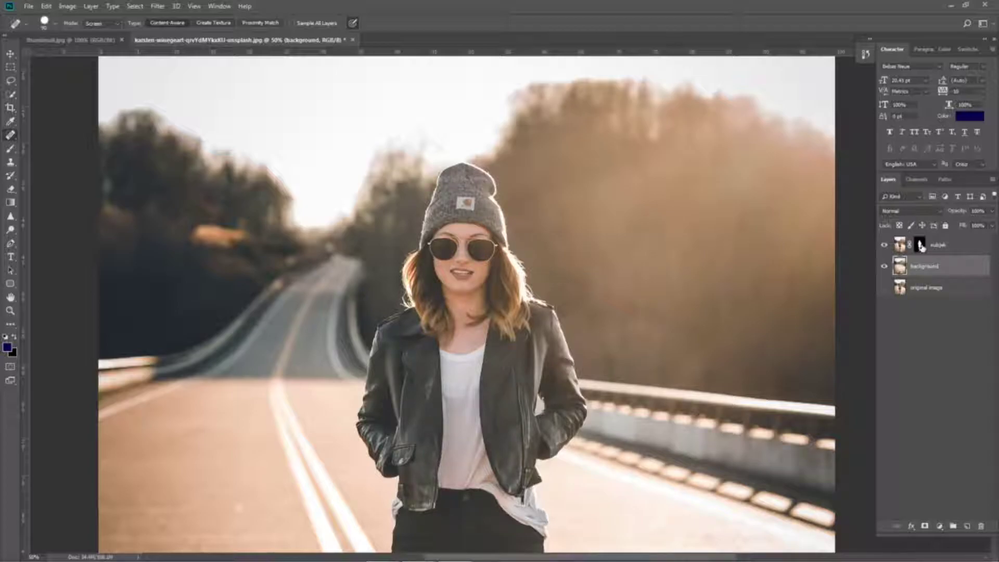
pyautogui.click(921, 247)
pyautogui.moveTo(571, 307); pyautogui.dragTo(608, 255)
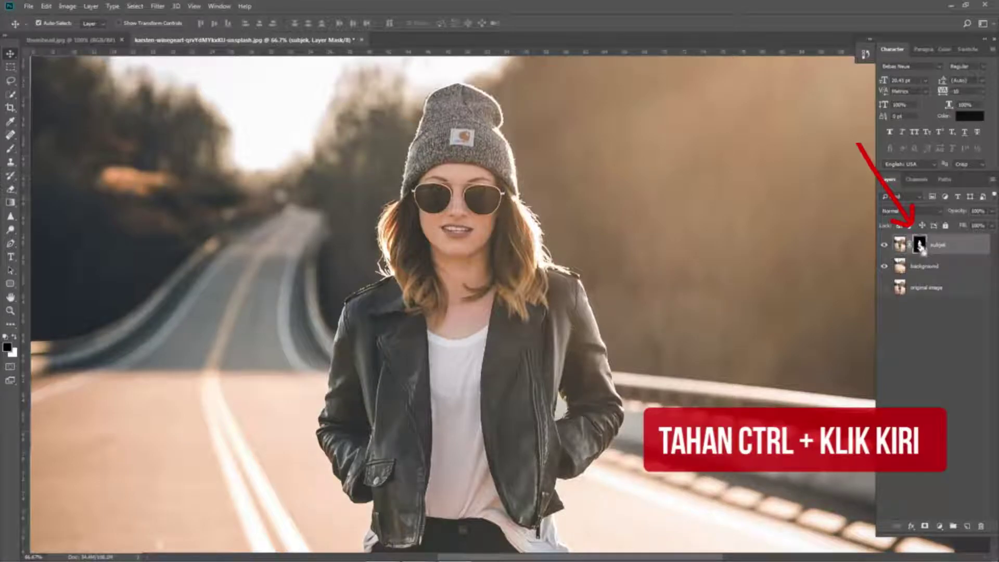
# Load the subjek layer mask as a selection and hide the background layer to isolate the cutout
pyautogui.keyDown('ctrl'); pyautogui.click(920, 245); pyautogui.keyUp('ctrl')
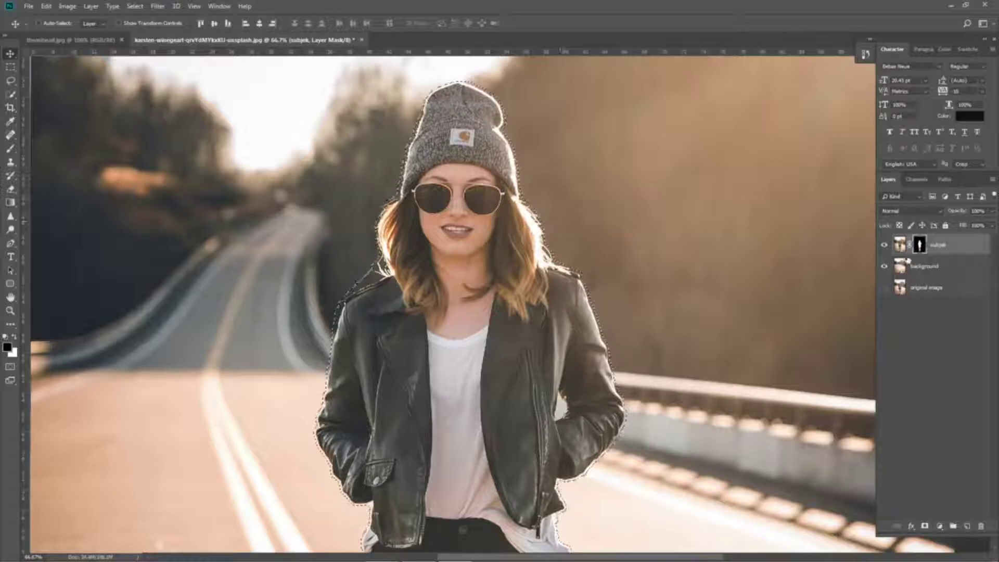
pyautogui.click(886, 267)
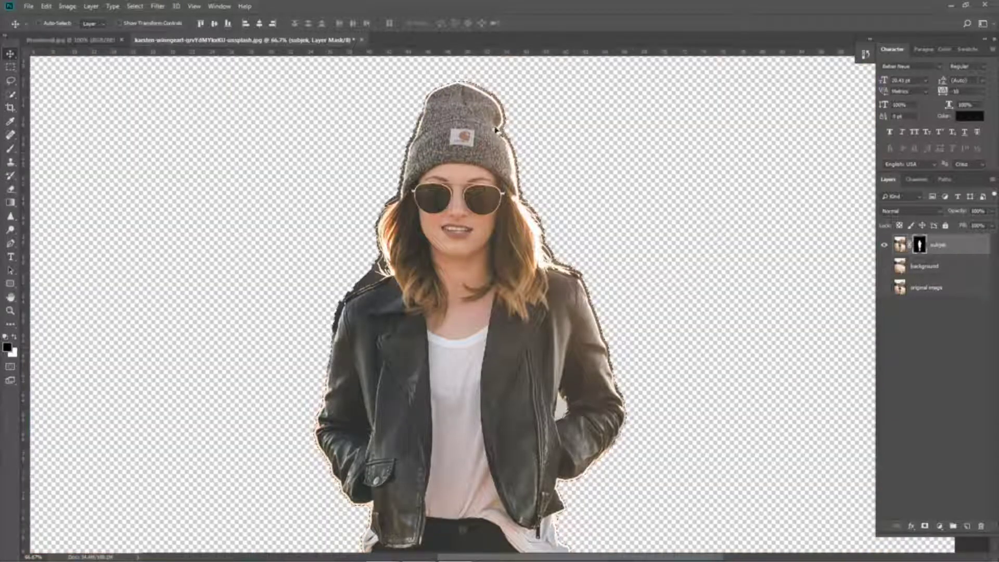
pyautogui.keyDown('ctrl'); pyautogui.click(379, 241); pyautogui.keyUp('ctrl')
pyautogui.keyDown('ctrl'); pyautogui.click(379, 241); pyautogui.keyUp('ctrl')
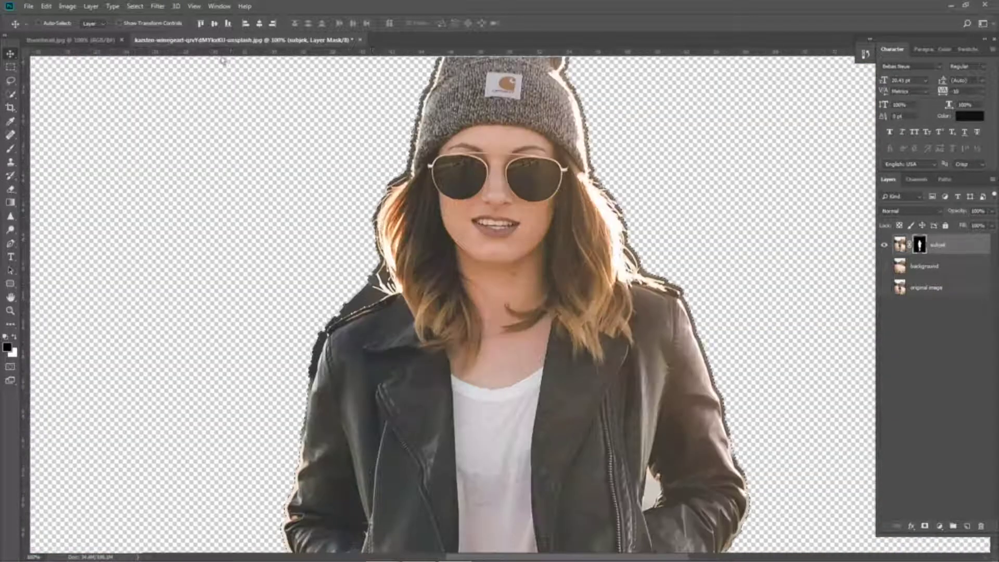
# Start the Minimum filter on the subjek mask and preview a radius of 2 pixels at the jacket edge
pyautogui.click(154, 8)
pyautogui.moveTo(143, 5)
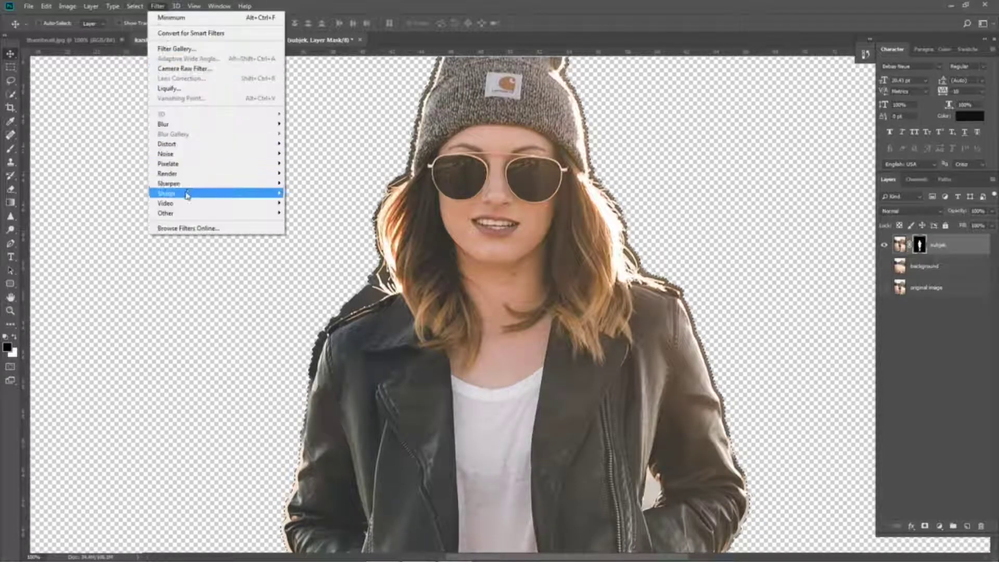
pyautogui.moveTo(260, 213)
pyautogui.click(314, 252)
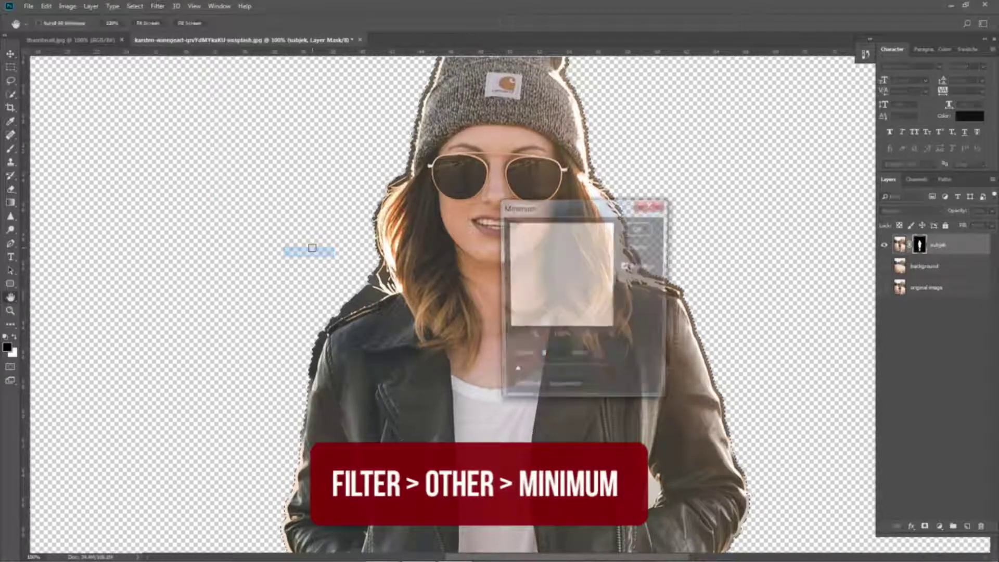
pyautogui.keyDown('ctrl'); pyautogui.click(377, 313); pyautogui.keyUp('ctrl')
pyautogui.moveTo(378, 313); pyautogui.dragTo(375, 270)
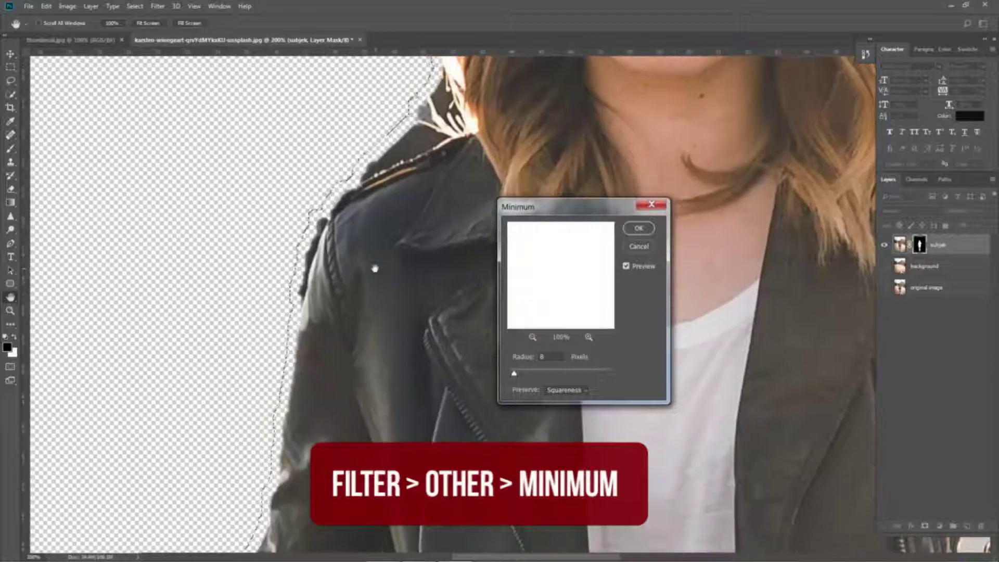
pyautogui.moveTo(363, 344); pyautogui.dragTo(406, 319)
pyautogui.doubleClick(542, 356)
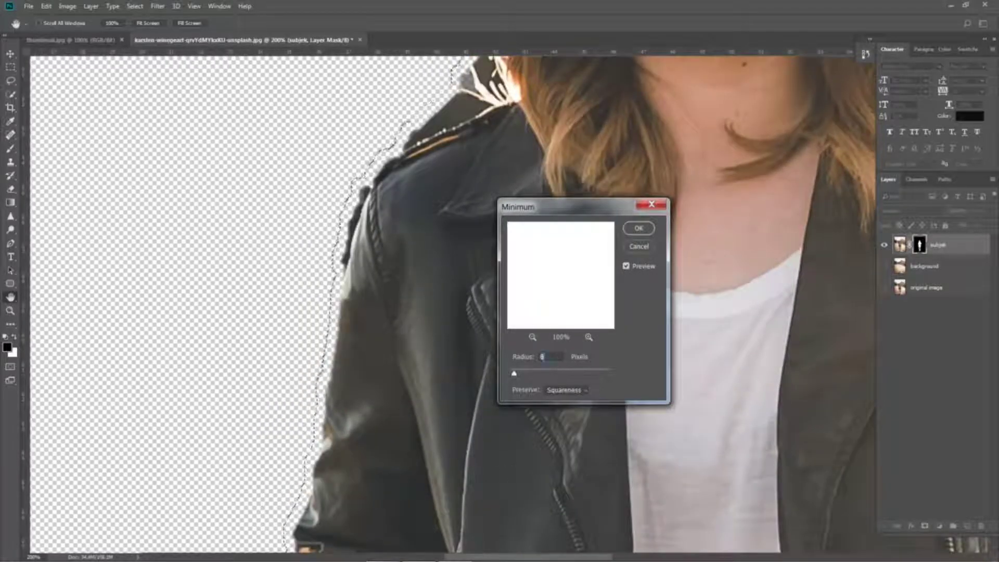
pyautogui.write('2')
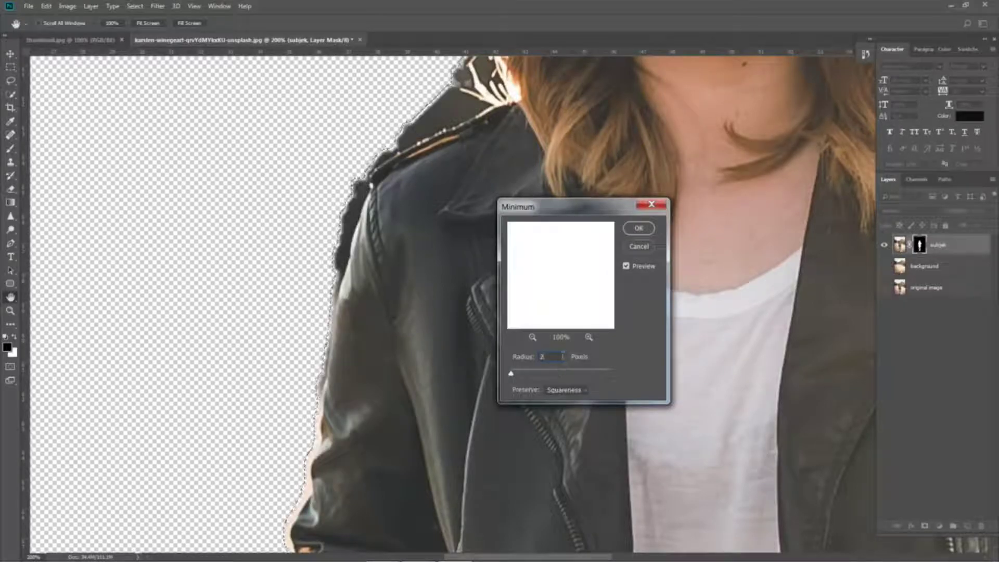
# Try Minimum filter radii of 15 and 50 pixels to compare how far the mask shrinks
pyautogui.doubleClick(551, 357)
pyautogui.write('15')
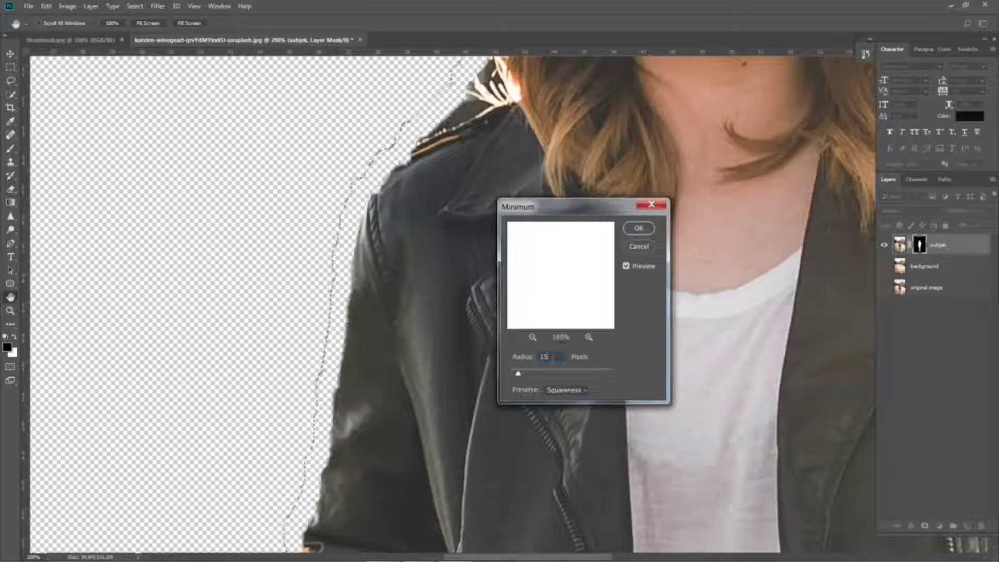
pyautogui.scroll(-2, 377, 307)
pyautogui.doubleClick(545, 357)
pyautogui.write('50')
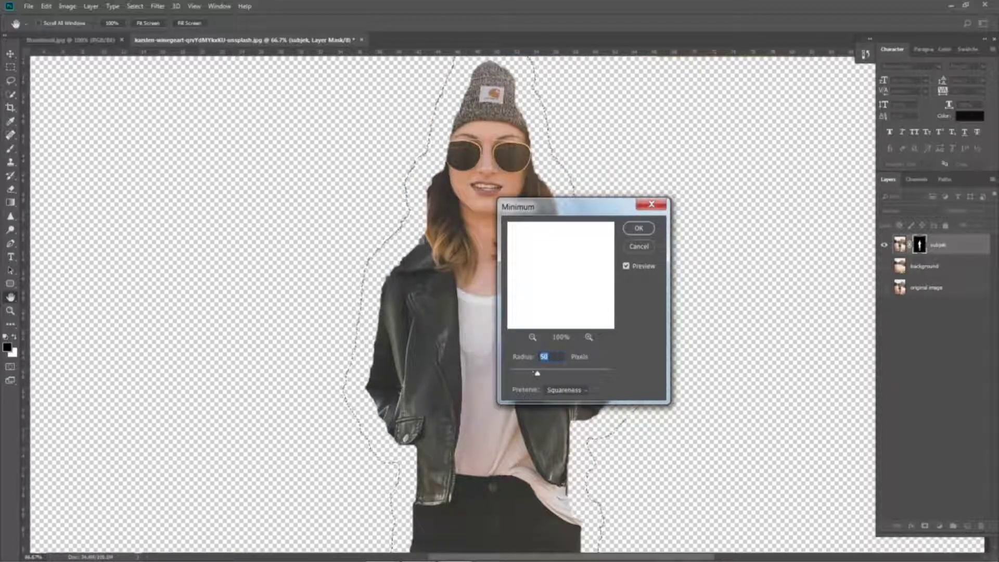
# Apply the Minimum filter with a radius of 5 pixels to the subjek mask and clear the selection
pyautogui.press('BackSpace')
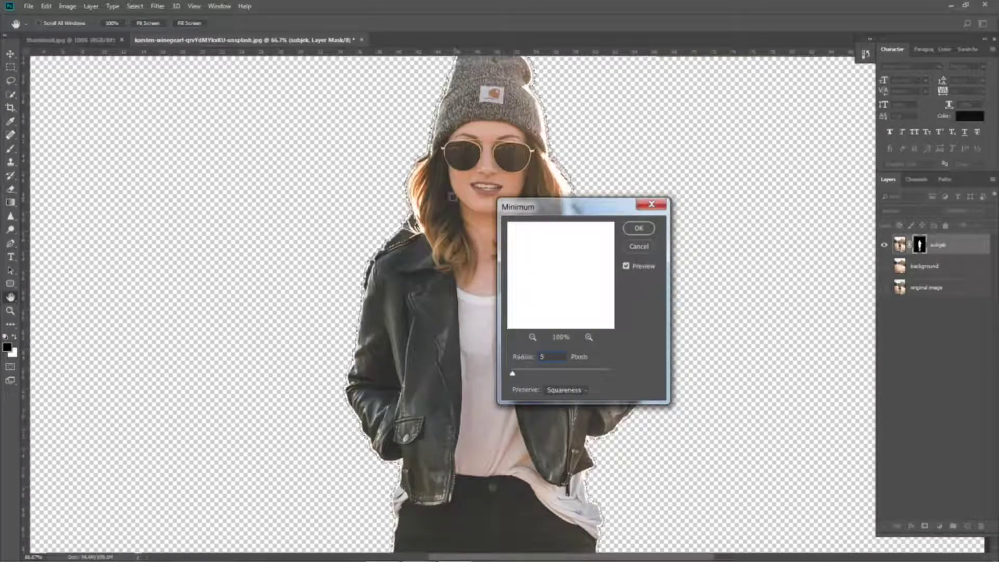
pyautogui.hotkey('ctrl', '+')
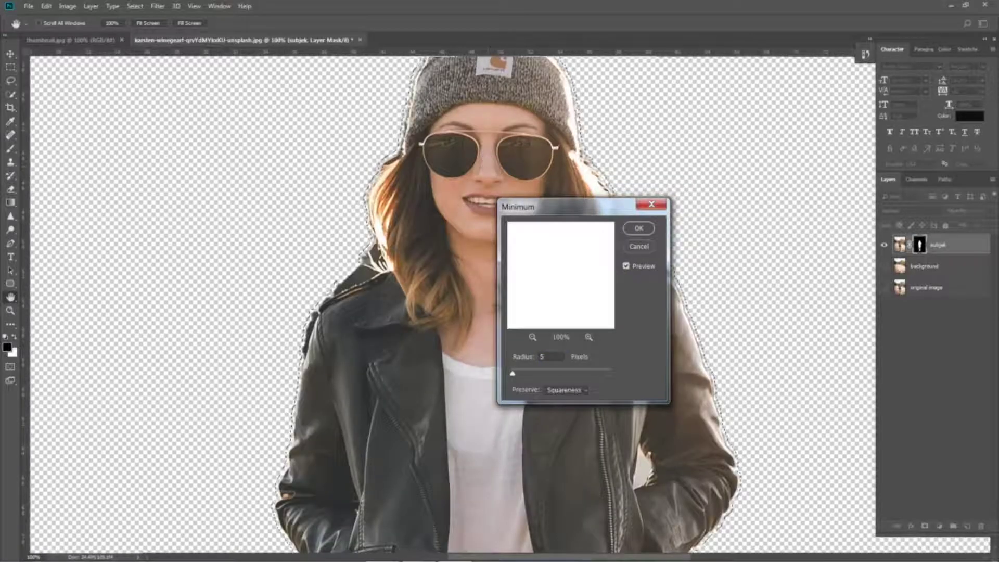
pyautogui.click(644, 229)
pyautogui.hotkey('ctrl', '-')
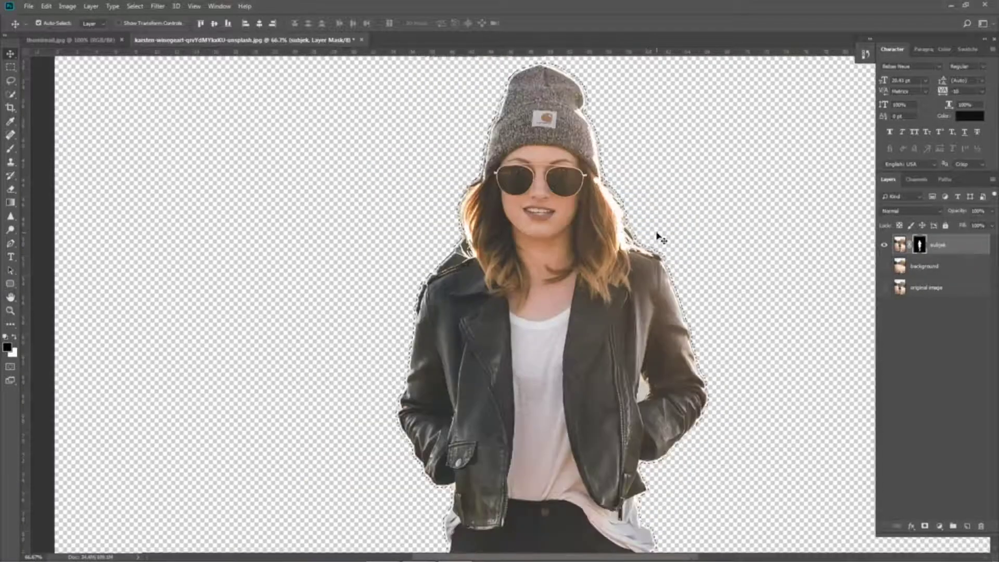
pyautogui.hotkey('ctrl', 'd')
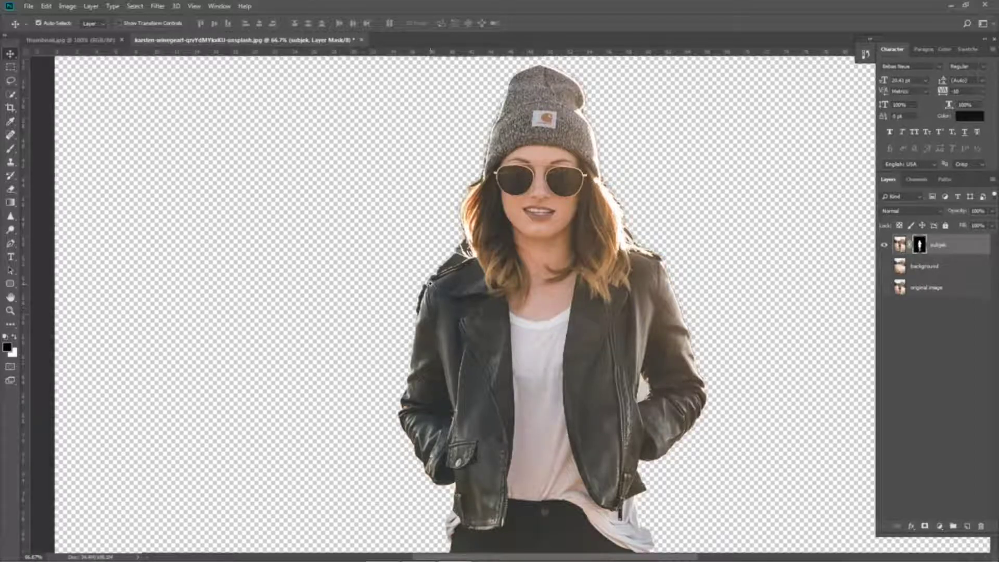
# Paint black on the subjek mask with a Hard Round brush to hide the dark fringe outside the jacket shoulder
pyautogui.hotkey('ctrl', '+')
pyautogui.hotkey('ctrl', '+')
pyautogui.hotkey('ctrl', '+')
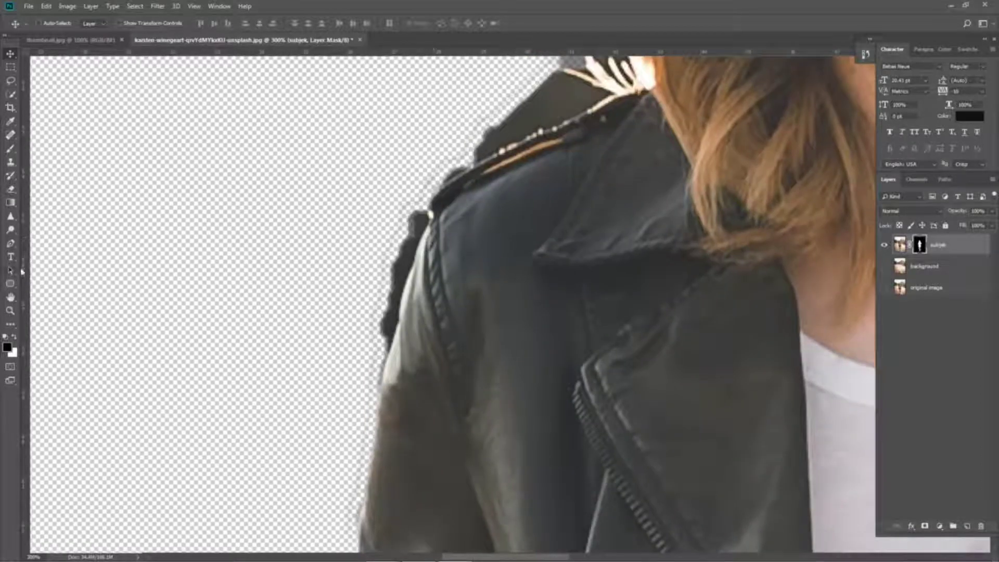
pyautogui.press('b')
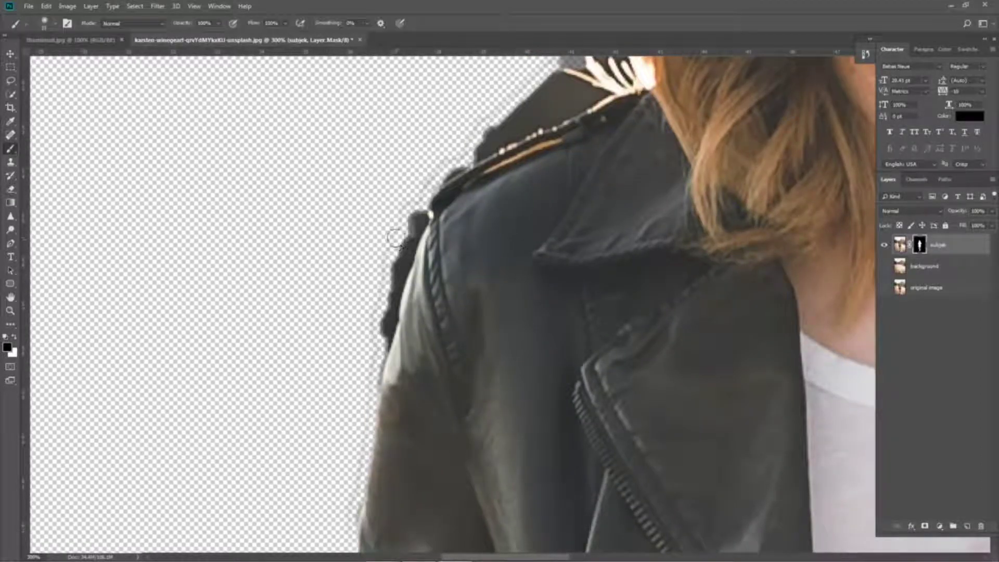
pyautogui.rightClick(397, 210)
pyautogui.click(479, 348)
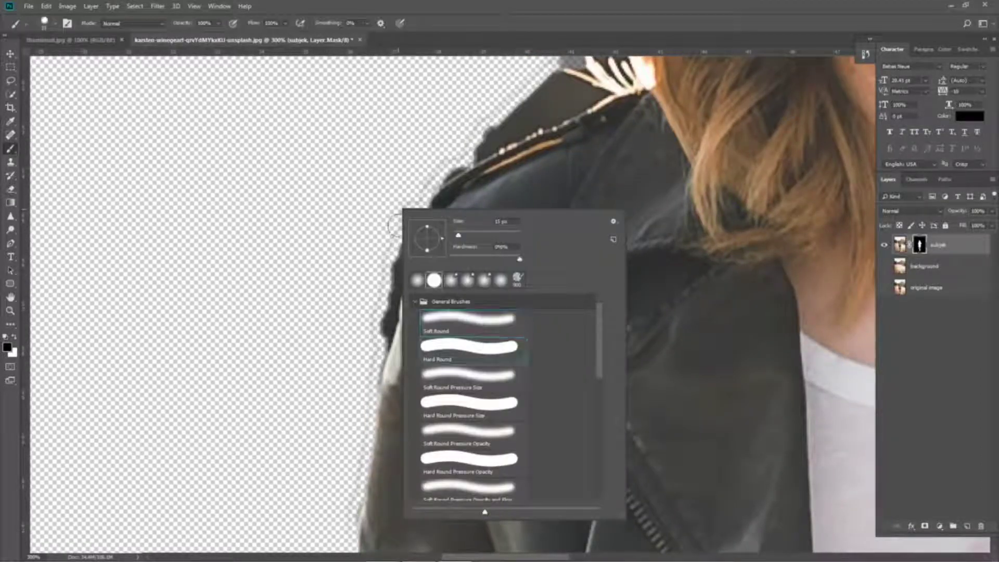
pyautogui.click(397, 201)
pyautogui.moveTo(397, 200)
pyautogui.mouseDown()
pyautogui.moveTo(414, 218)
pyautogui.moveTo(368, 328)
pyautogui.moveTo(372, 349)
pyautogui.moveTo(388, 257)
pyautogui.moveTo(528, 169)
pyautogui.moveTo(513, 151)
pyautogui.moveTo(541, 159)
pyautogui.moveTo(517, 138)
pyautogui.moveTo(543, 121)
pyautogui.moveTo(441, 300)
pyautogui.mouseUp()
# Examine the subjek mask edge around the hat, hair, jacket and trousers for leftover fringe
pyautogui.hotkey('ctrl', '-')
pyautogui.moveTo(600, 191); pyautogui.dragTo(386, 448)
pyautogui.moveTo(485, 160); pyautogui.dragTo(460, 362)
pyautogui.moveTo(390, 280); pyautogui.dragTo(448, 183)
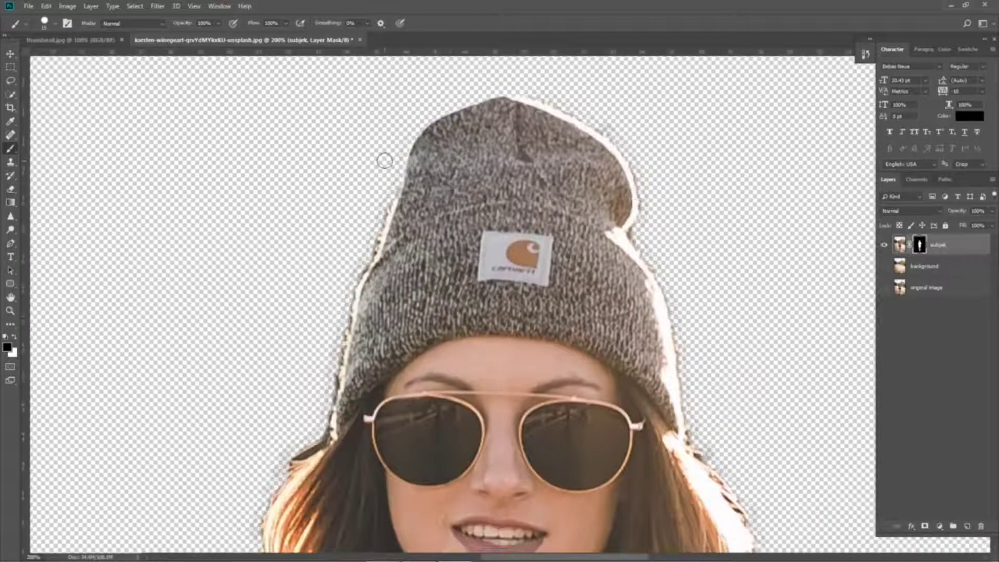
pyautogui.moveTo(352, 277); pyautogui.dragTo(376, 241)
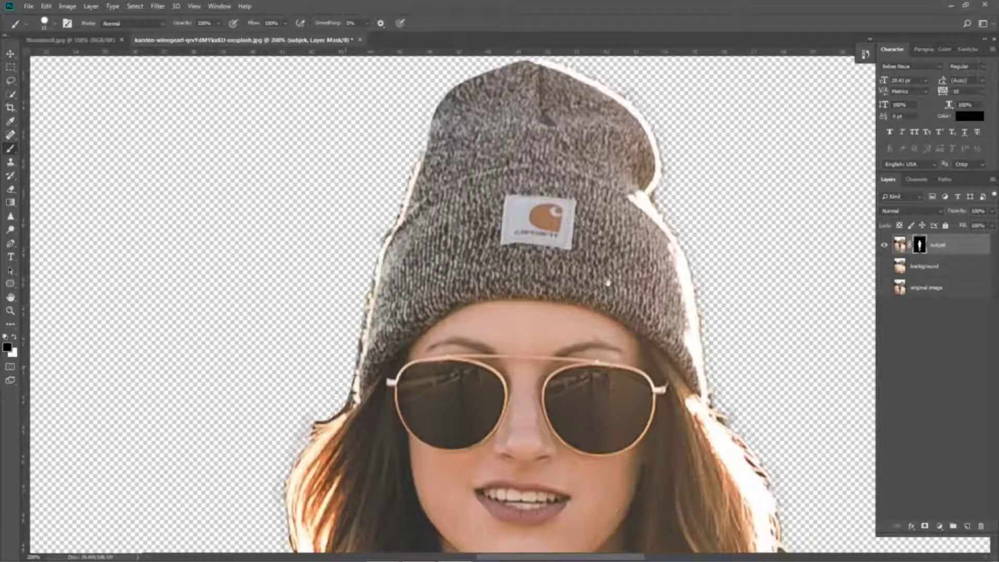
pyautogui.moveTo(674, 259); pyautogui.dragTo(538, 269)
pyautogui.moveTo(606, 290); pyautogui.dragTo(591, 136)
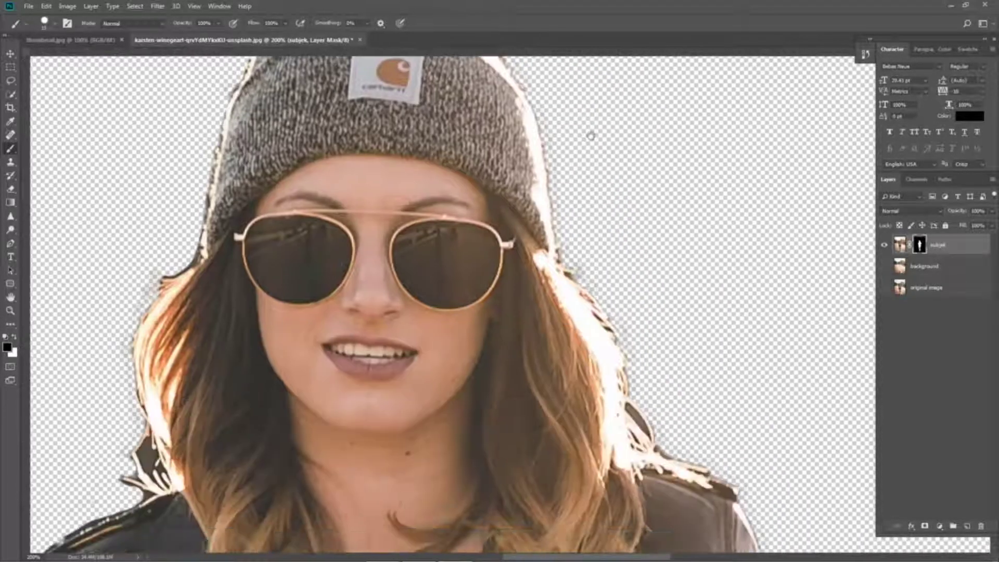
pyautogui.moveTo(657, 319); pyautogui.dragTo(620, 177)
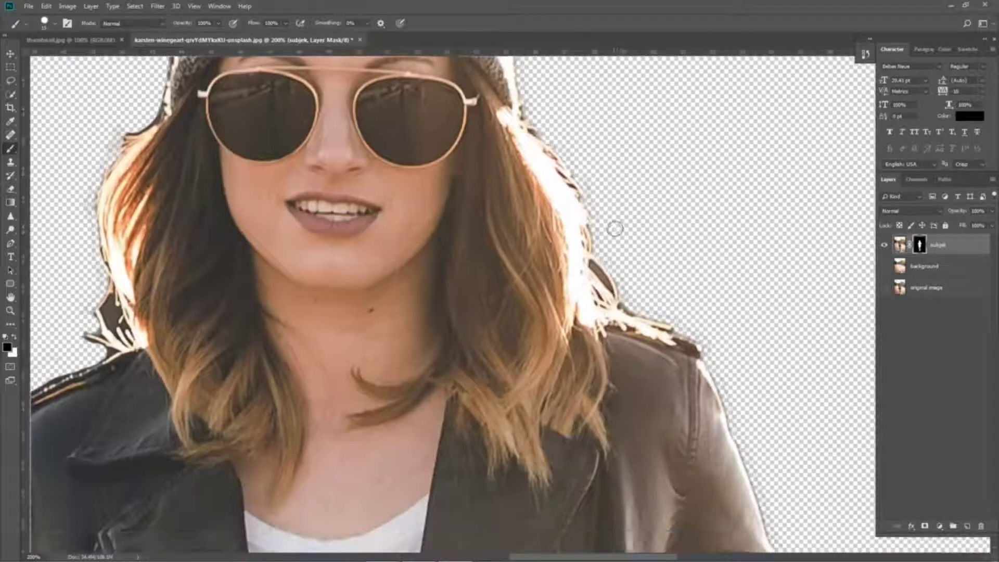
pyautogui.moveTo(724, 350); pyautogui.dragTo(710, 169)
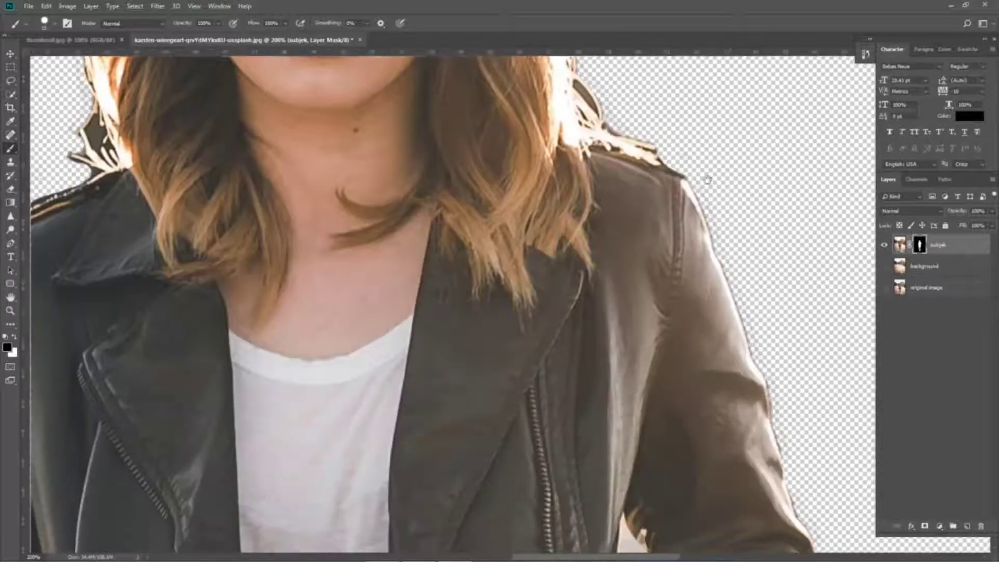
pyautogui.keyDown('alt'); pyautogui.click(736, 313); pyautogui.keyUp('alt')
pyautogui.moveTo(689, 379); pyautogui.dragTo(716, 216)
pyautogui.moveTo(703, 359); pyautogui.dragTo(705, 215)
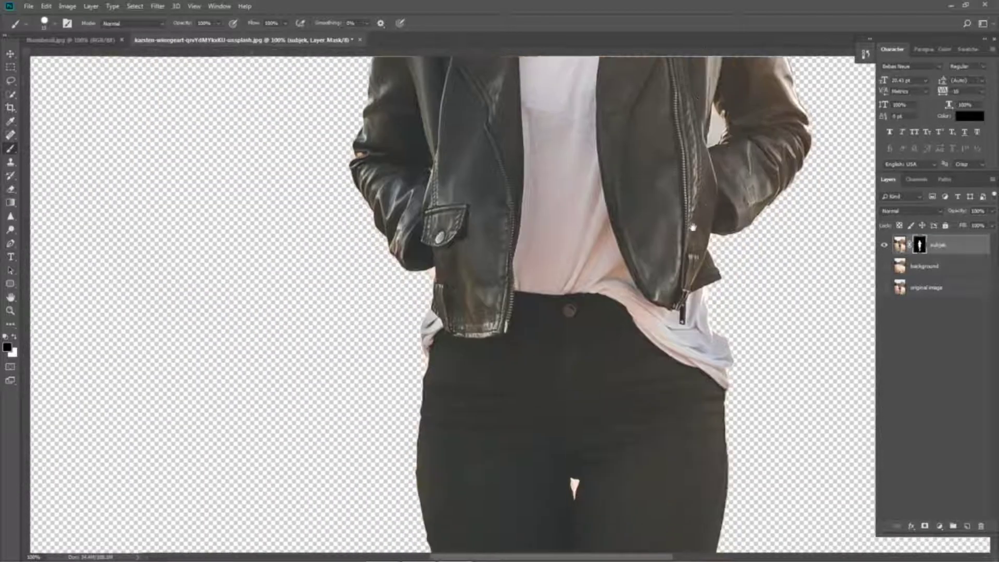
pyautogui.keyDown('alt'); pyautogui.click(688, 357); pyautogui.keyUp('alt')
pyautogui.moveTo(700, 440); pyautogui.dragTo(669, 234)
pyautogui.keyDown('alt'); pyautogui.click(679, 276); pyautogui.keyUp('alt')
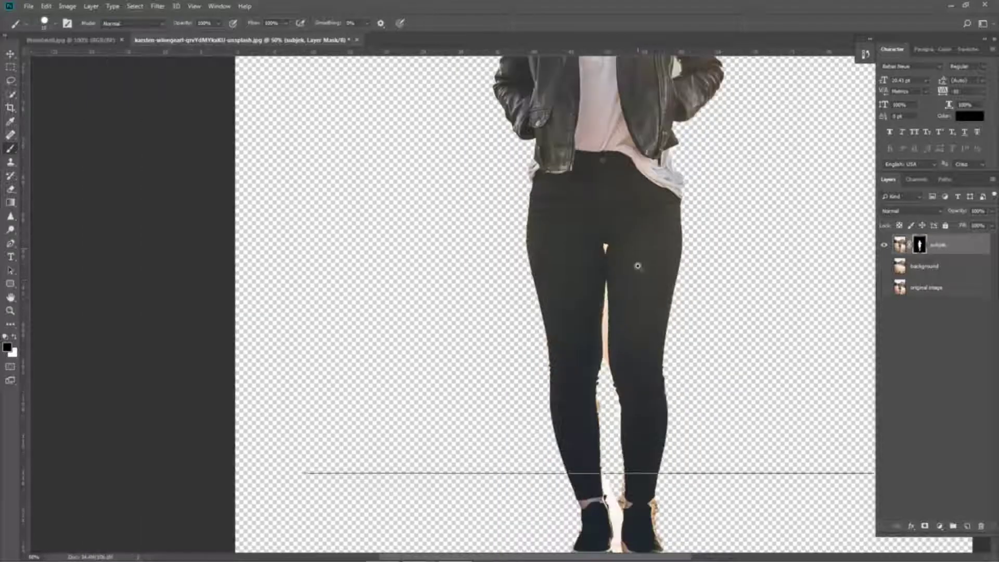
# Paint black on the subjek mask to hide the leftover background between the ankles
pyautogui.keyDown('ctrl'); pyautogui.click(638, 267); pyautogui.keyUp('ctrl')
pyautogui.moveTo(608, 371); pyautogui.dragTo(596, 269)
pyautogui.keyDown('ctrl'); pyautogui.click(584, 300); pyautogui.keyUp('ctrl')
pyautogui.moveTo(596, 422); pyautogui.dragTo(559, 175)
pyautogui.keyDown('ctrl'); pyautogui.click(575, 323); pyautogui.keyUp('ctrl')
pyautogui.moveTo(513, 218); pyautogui.dragTo(525, 273)
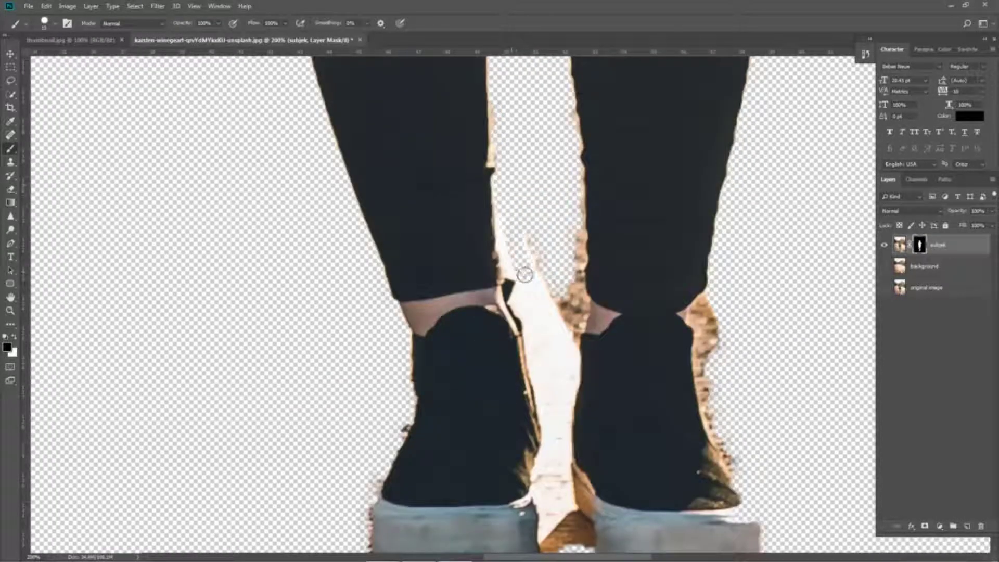
pyautogui.moveTo(535, 223)
pyautogui.mouseDown()
pyautogui.moveTo(535, 295)
pyautogui.moveTo(548, 318)
pyautogui.mouseUp()
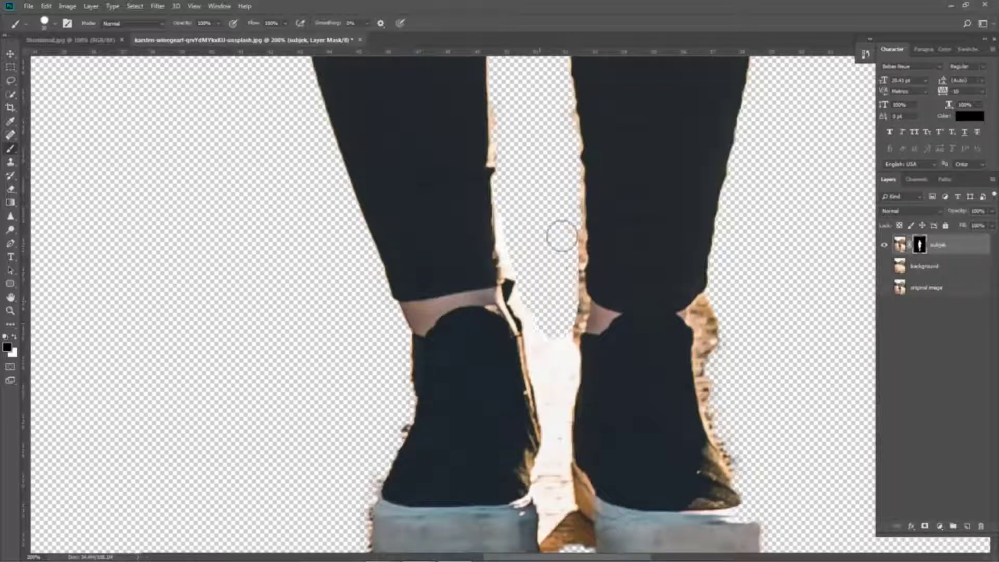
# Paint black on the subjek mask to hide the background between the knees and thighs, restoring the gap's upper edge with white
pyautogui.moveTo(549, 173); pyautogui.dragTo(547, 446)
pyautogui.moveTo(503, 156)
pyautogui.mouseDown()
pyautogui.moveTo(497, 432)
pyautogui.moveTo(489, 439)
pyautogui.mouseUp()
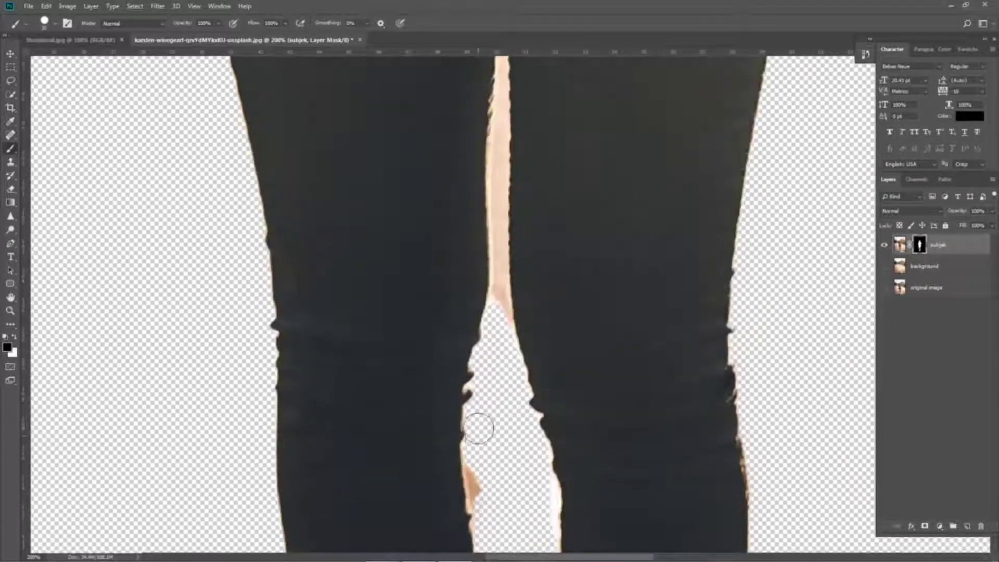
pyautogui.moveTo(500, 382)
pyautogui.mouseDown()
pyautogui.moveTo(487, 304)
pyautogui.moveTo(502, 337)
pyautogui.moveTo(500, 133)
pyautogui.mouseUp()
pyautogui.moveTo(500, 133)
pyautogui.mouseDown()
pyautogui.moveTo(493, 305)
pyautogui.moveTo(495, 181)
pyautogui.moveTo(490, 195)
pyautogui.mouseUp()
pyautogui.moveTo(495, 153); pyautogui.dragTo(494, 188)
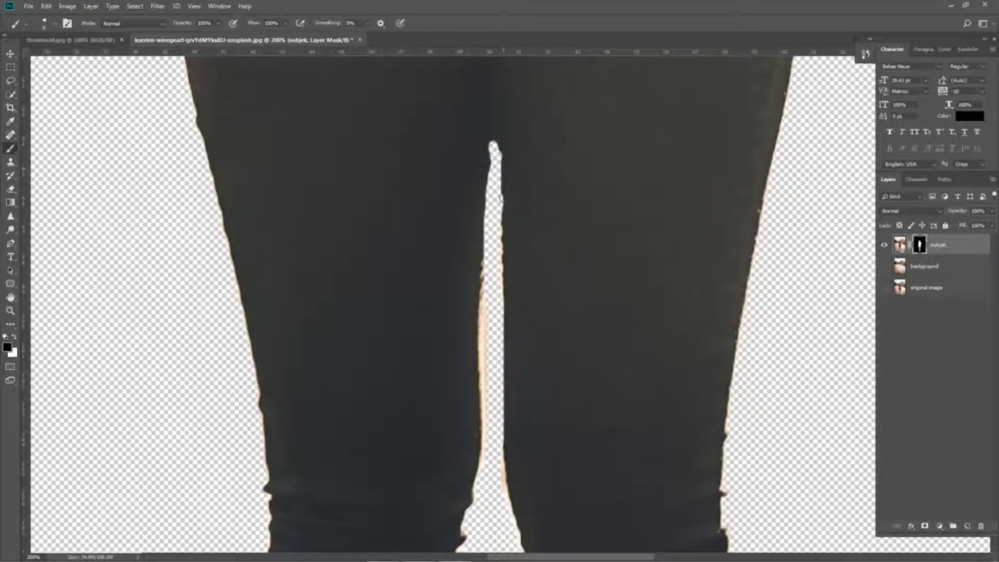
pyautogui.press('x')
pyautogui.moveTo(506, 178)
pyautogui.mouseDown()
pyautogui.moveTo(499, 129)
pyautogui.moveTo(475, 173)
pyautogui.mouseUp()
# Show the background layer behind the cut-out woman and make it the active layer
pyautogui.keyDown('alt'); pyautogui.click(665, 183); pyautogui.keyUp('alt')
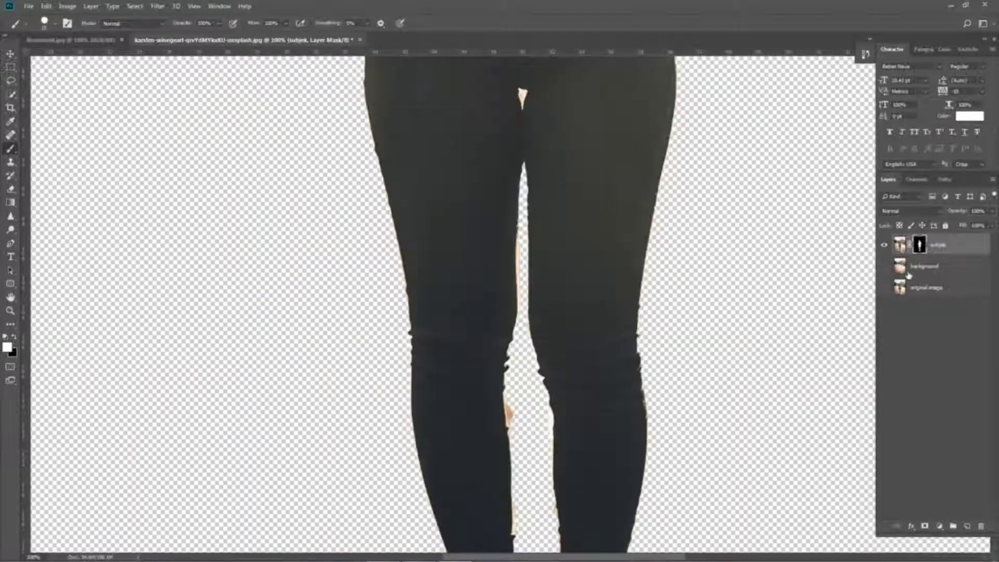
pyautogui.keyDown('alt'); pyautogui.click(622, 185); pyautogui.keyUp('alt')
pyautogui.moveTo(726, 149); pyautogui.dragTo(628, 333)
pyautogui.keyDown('alt'); pyautogui.click(640, 300); pyautogui.keyUp('alt')
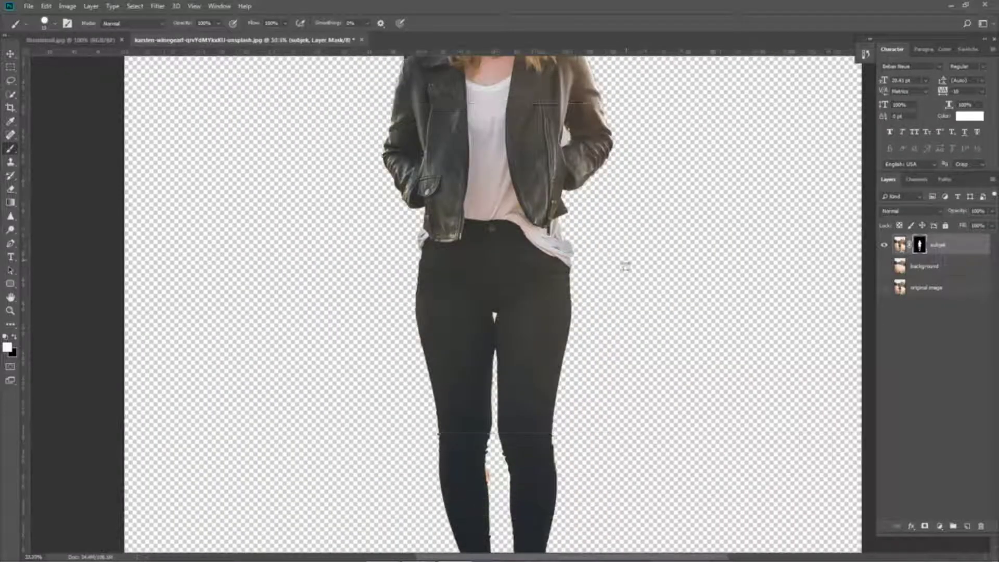
pyautogui.keyDown('alt'); pyautogui.click(640, 300); pyautogui.keyUp('alt')
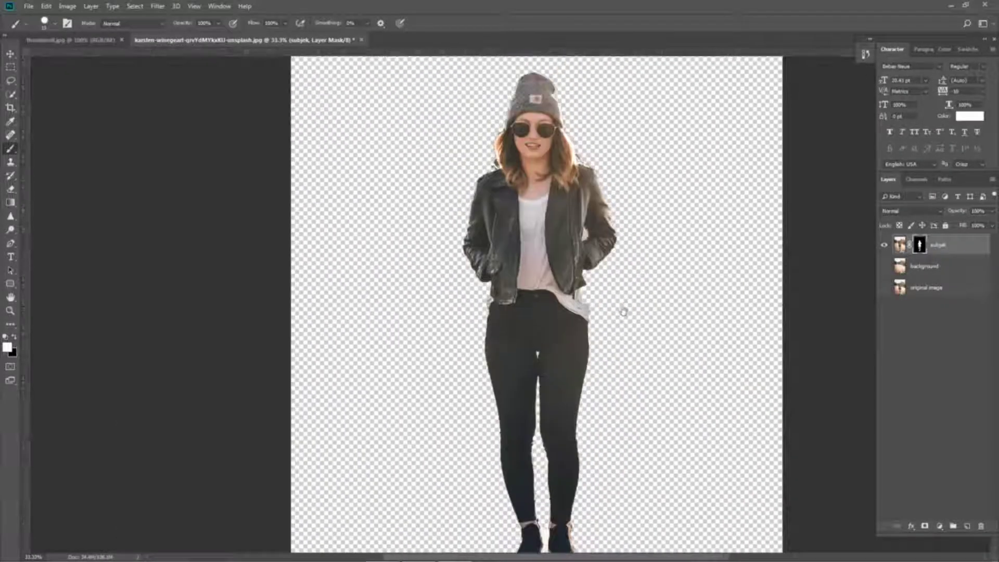
pyautogui.click(884, 266)
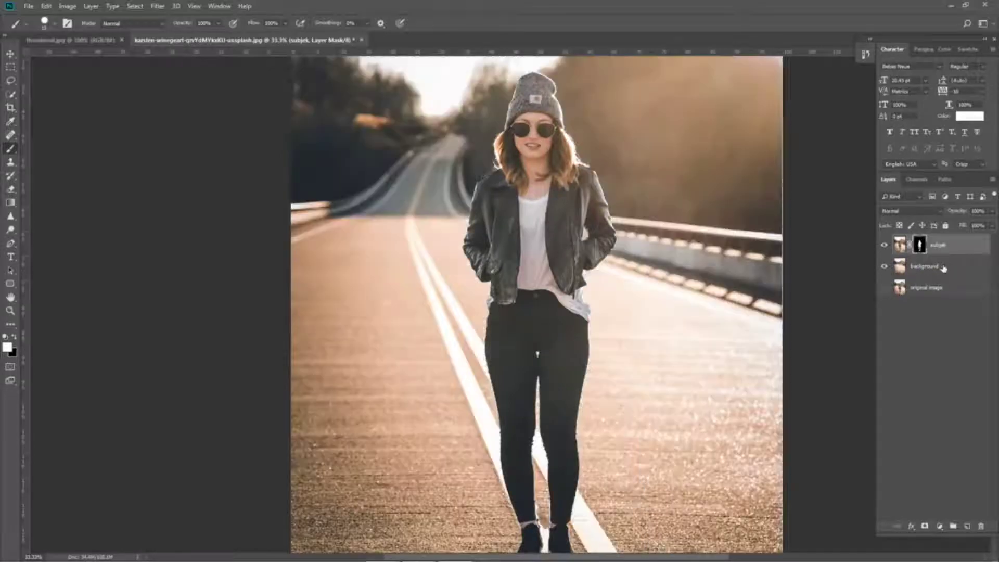
pyautogui.click(936, 268)
pyautogui.hotkey('ctrl', '-')
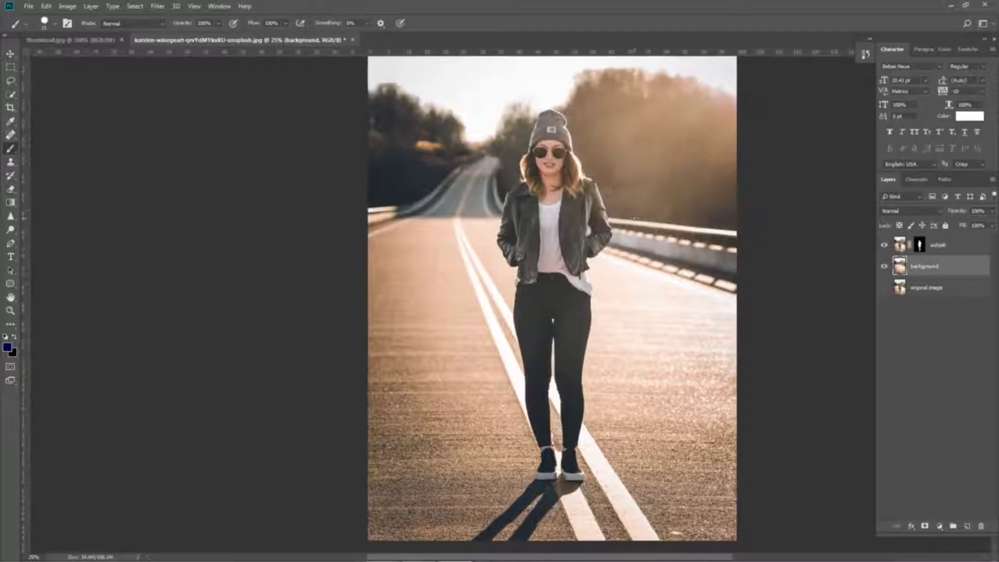
pyautogui.hotkey('ctrl', 'r')
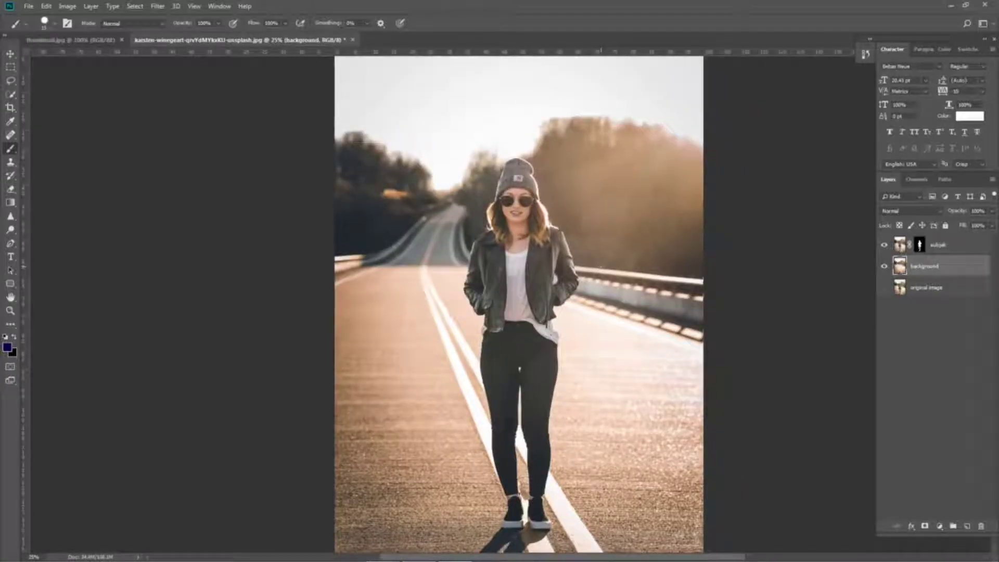
pyautogui.moveTo(594, 267); pyautogui.dragTo(591, 231)
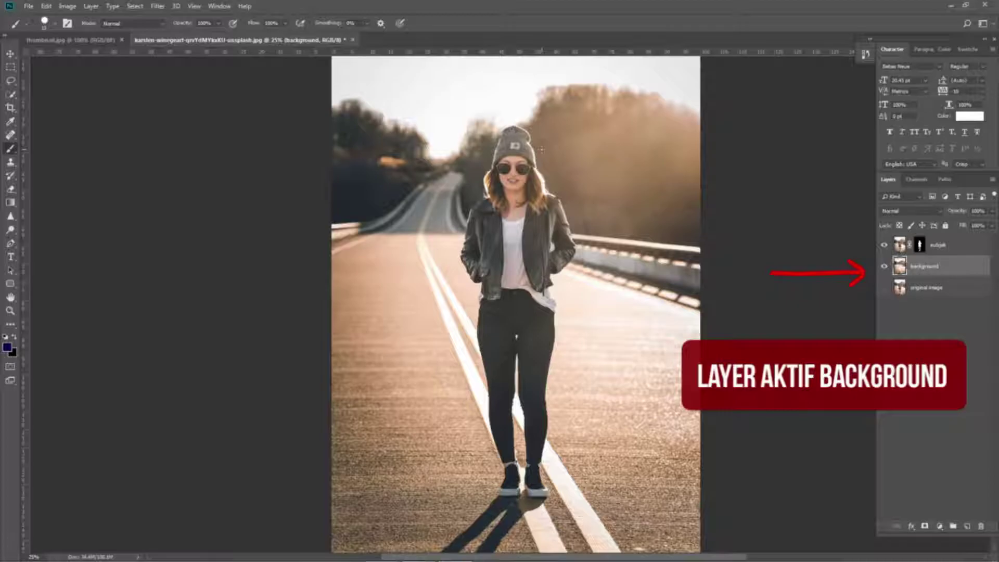
pyautogui.press('v')
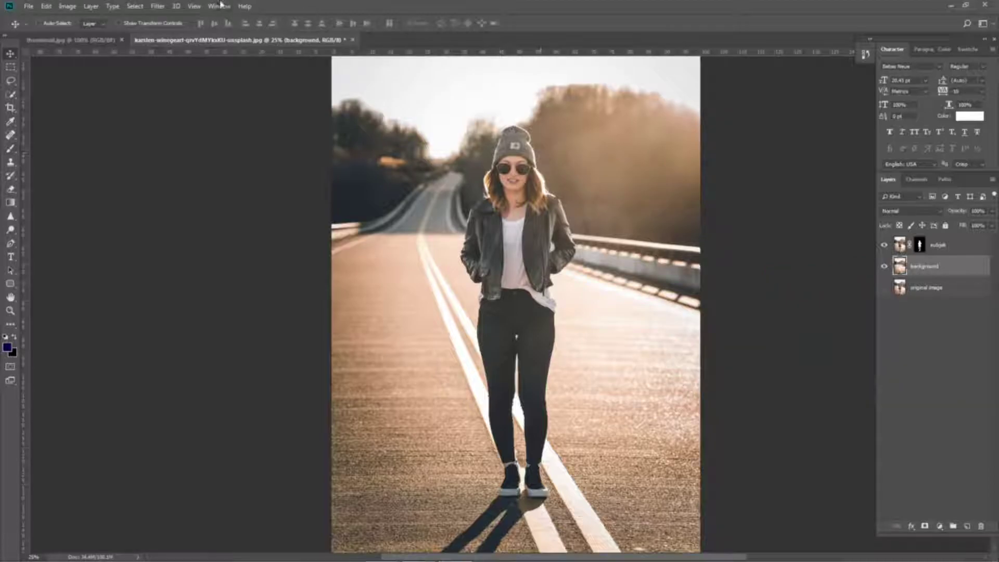
# Start the Tilt-Shift blur on the background layer, try a strong blur and reduce it to 22 px
pyautogui.click(157, 5)
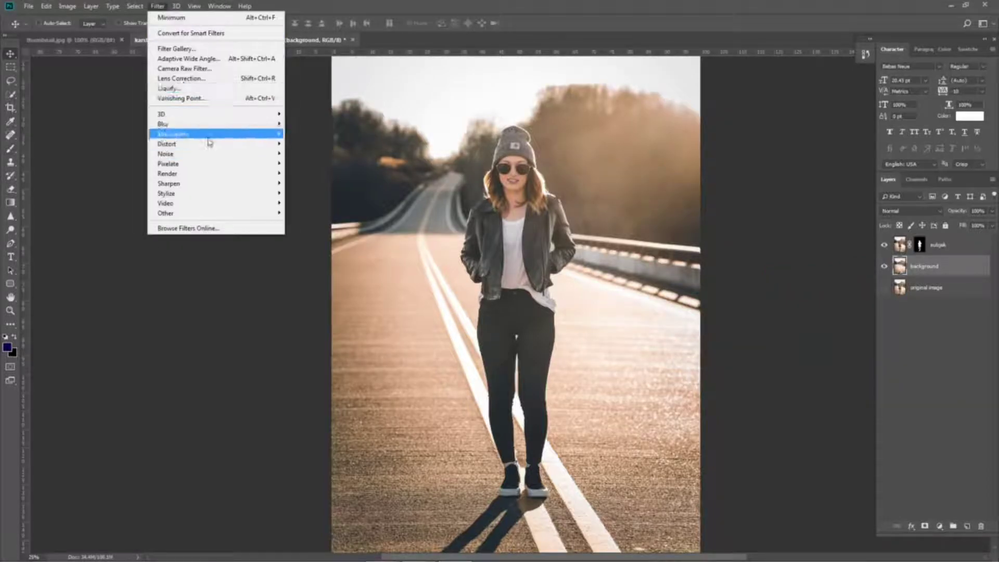
pyautogui.moveTo(210, 142)
pyautogui.click(306, 152)
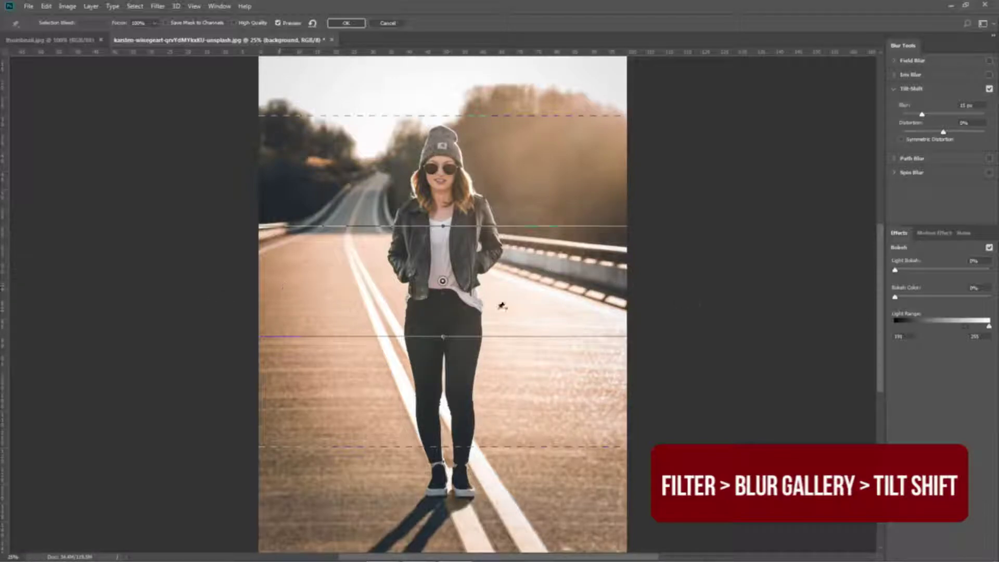
pyautogui.moveTo(655, 202); pyautogui.dragTo(688, 187)
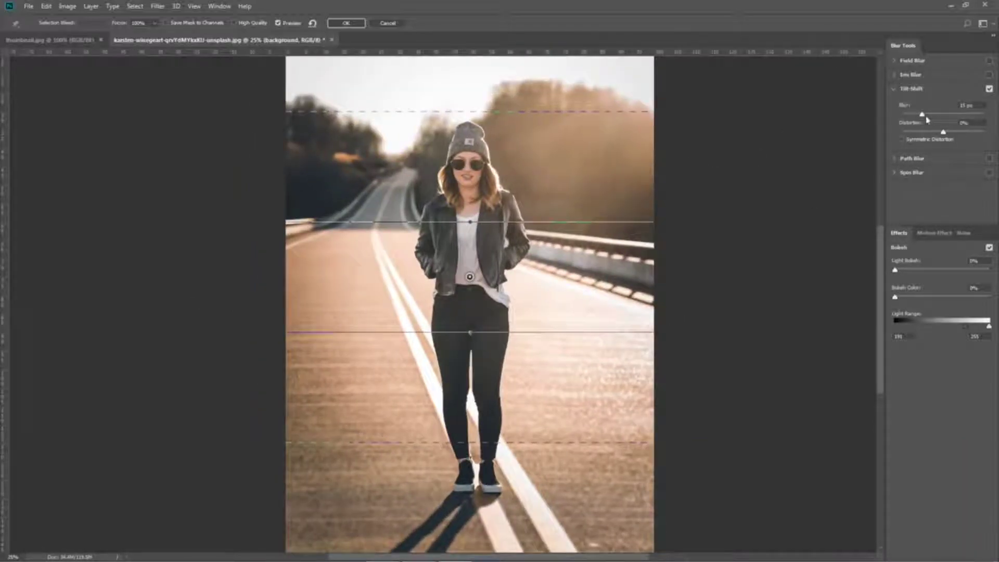
pyautogui.moveTo(922, 115); pyautogui.dragTo(963, 115)
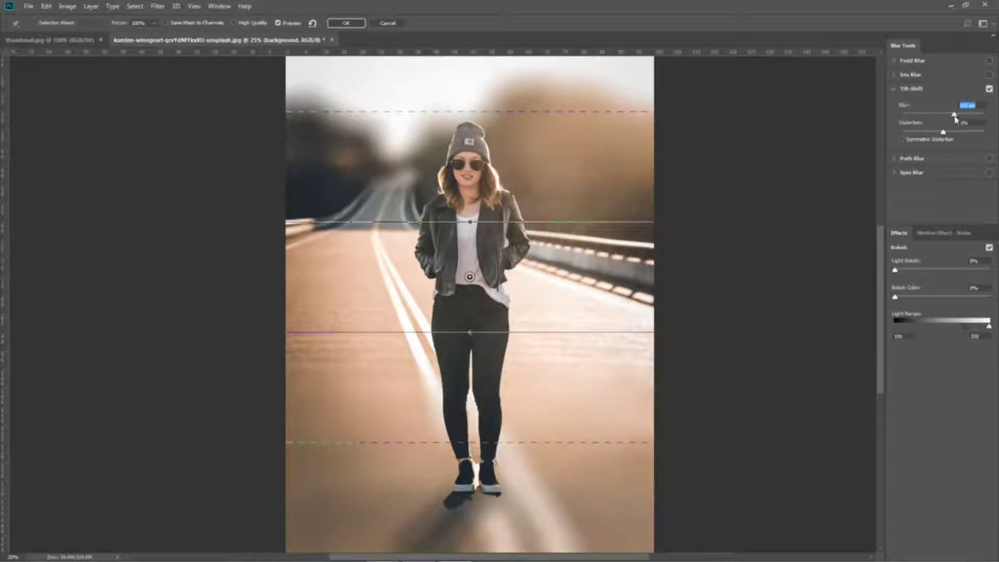
pyautogui.click(927, 115)
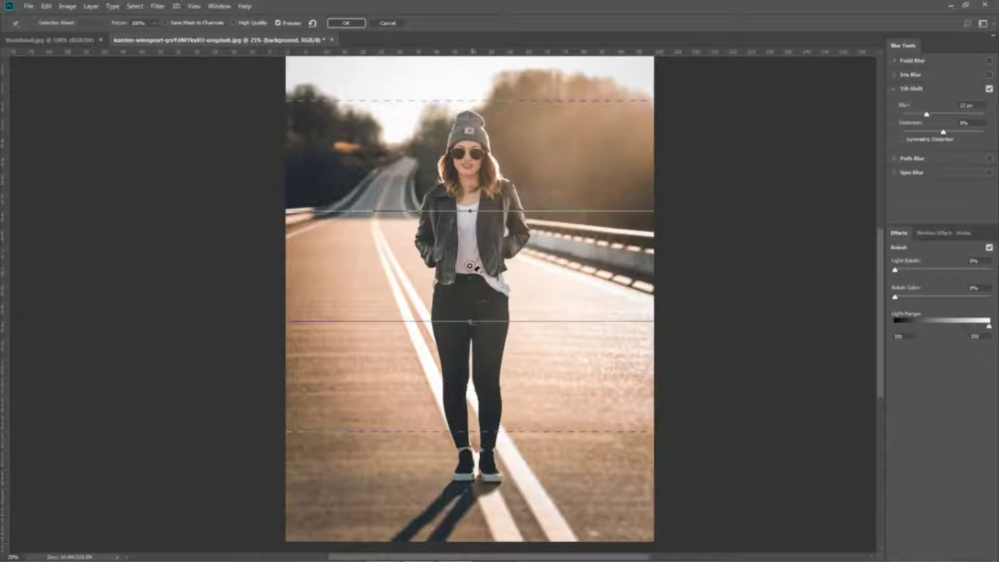
# Move the tilt-shift centre down to the woman's ankles and narrow the upper focus and transition zones around the lower legs
pyautogui.moveTo(470, 266); pyautogui.dragTo(466, 439)
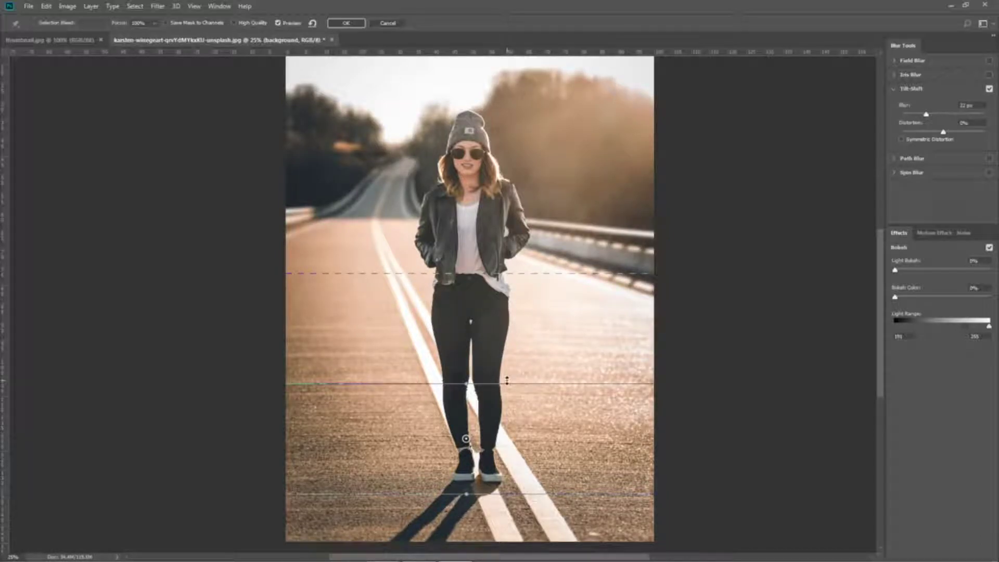
pyautogui.moveTo(466, 273); pyautogui.dragTo(466, 305)
pyautogui.moveTo(466, 388); pyautogui.dragTo(466, 406)
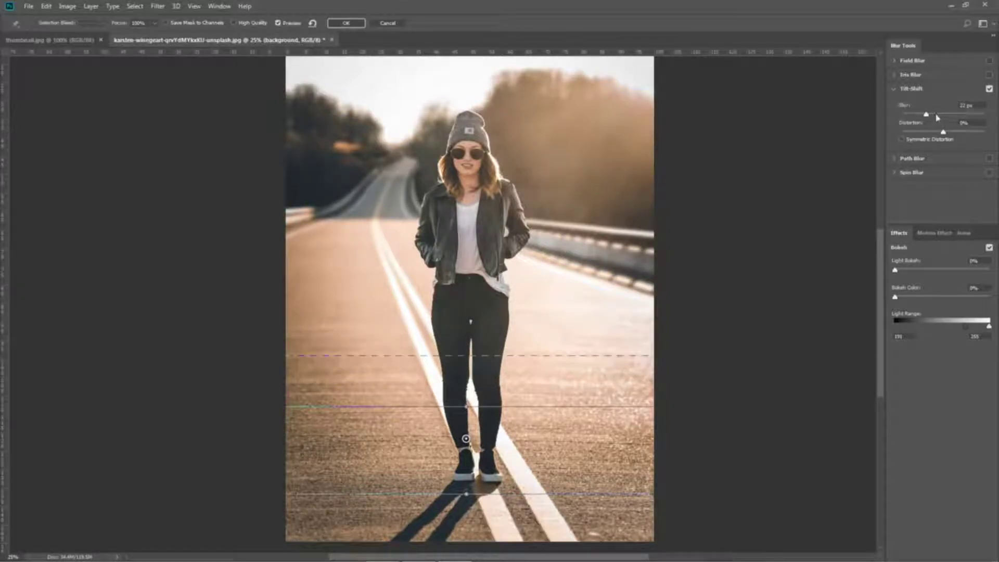
# Increase the tilt-shift blur to about 70 px, nudge its centre slightly lower and apply the filter
pyautogui.click(938, 115)
pyautogui.click(938, 115)
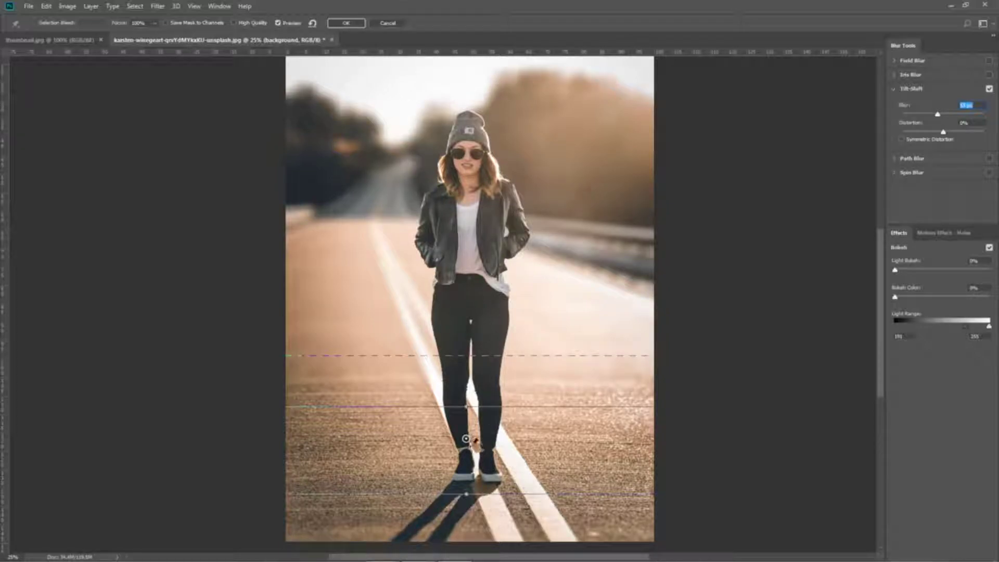
pyautogui.moveTo(466, 439); pyautogui.dragTo(466, 445)
pyautogui.click(945, 114)
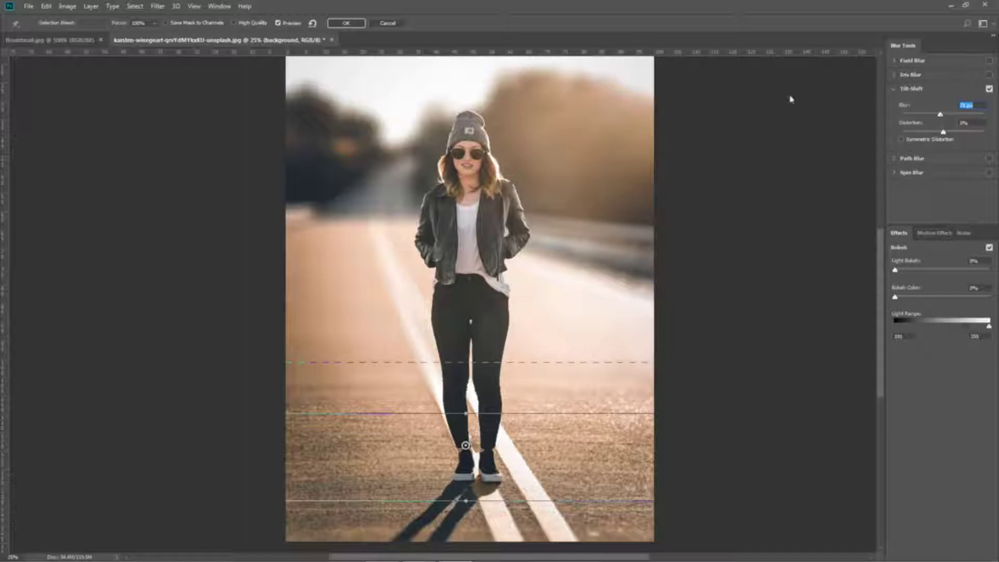
pyautogui.click(346, 23)
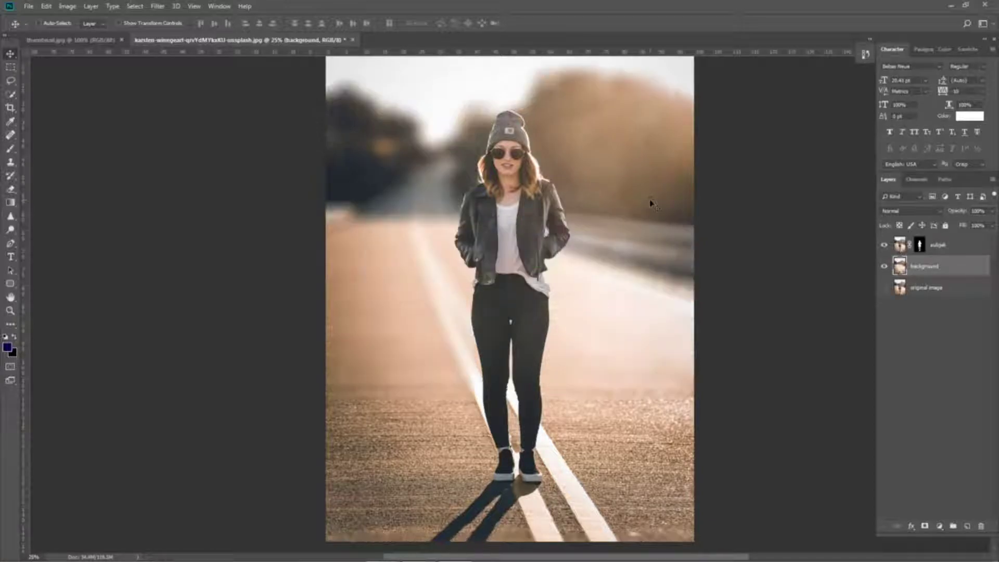
pyautogui.hotkey('ctrl', 'shift', 'a')
pyautogui.keyDown('ctrl'); pyautogui.keyDown('alt'); pyautogui.click(616, 277); pyautogui.keyUp('alt'); pyautogui.keyUp('ctrl')
pyautogui.keyDown('ctrl'); pyautogui.click(616, 277); pyautogui.keyUp('ctrl')
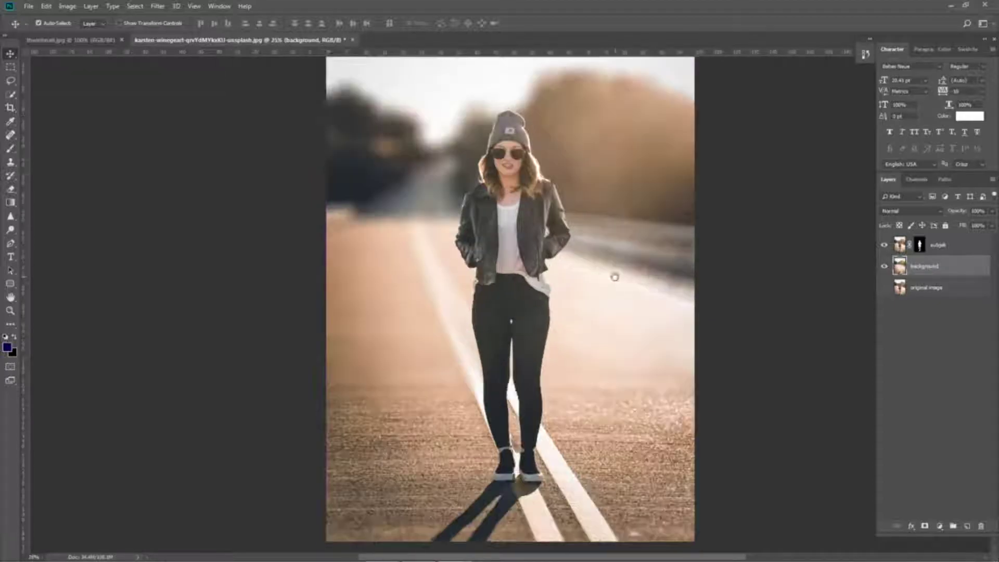